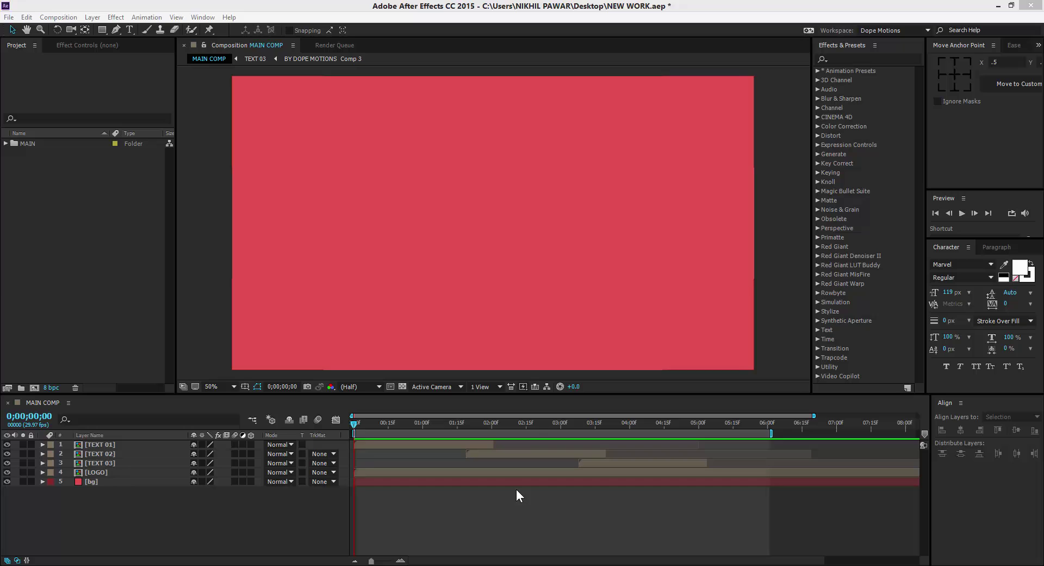
# Step: Preview the finished title animation, stopping at frame 12
pyautogui.click(303, 509)
pyautogui.press('space')
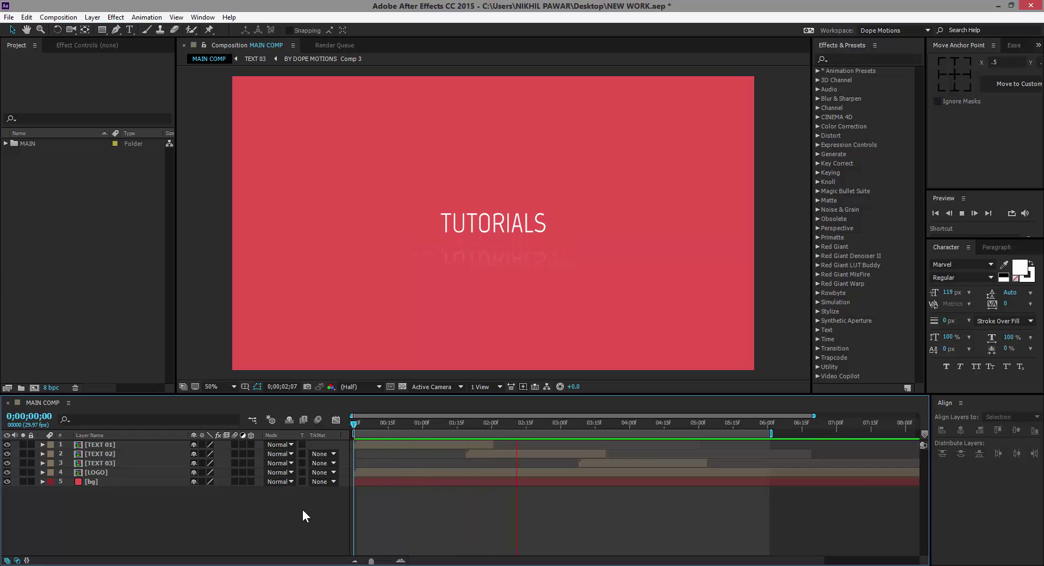
pyautogui.click(381, 422)
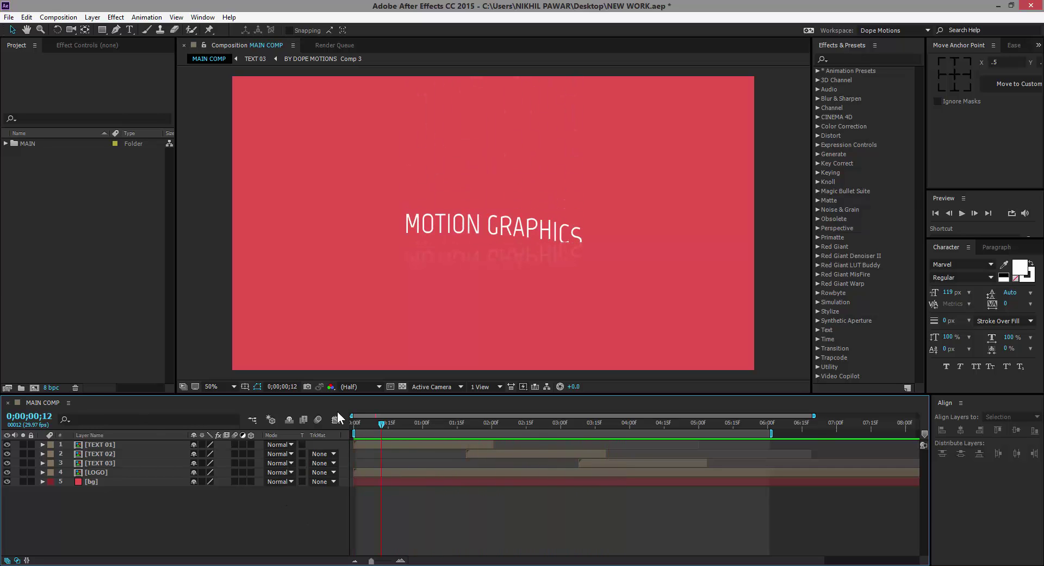
# Step: Create a new 1920×1080 composition, Comp 1
pyautogui.click(34, 388)
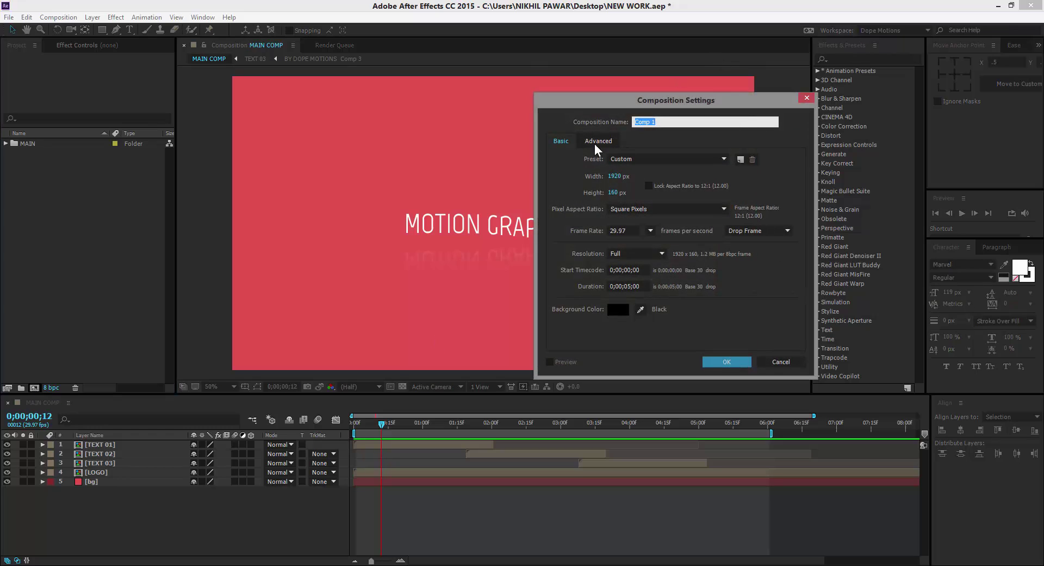
pyautogui.click(613, 193)
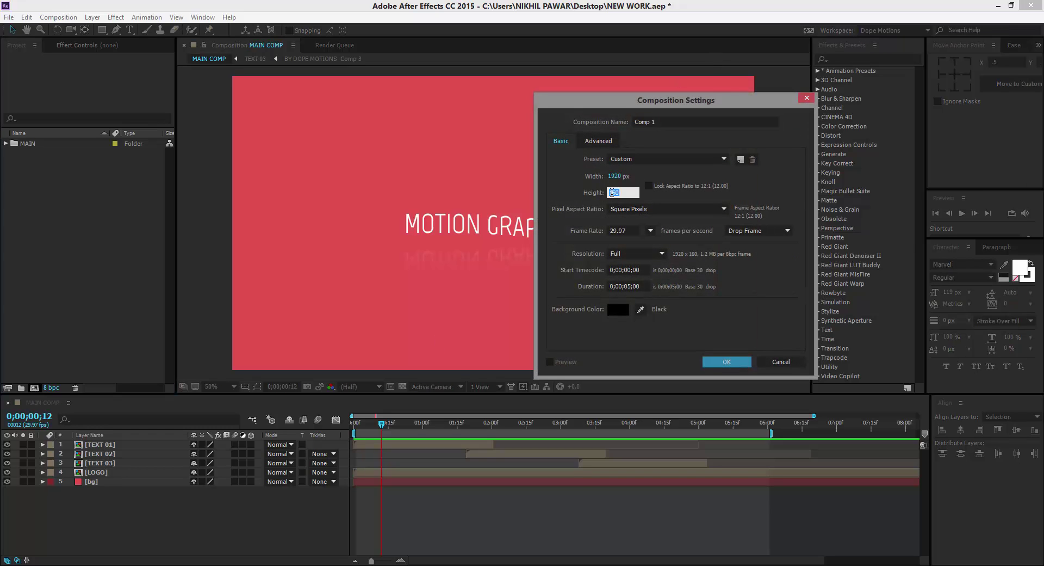
pyautogui.write('1080')
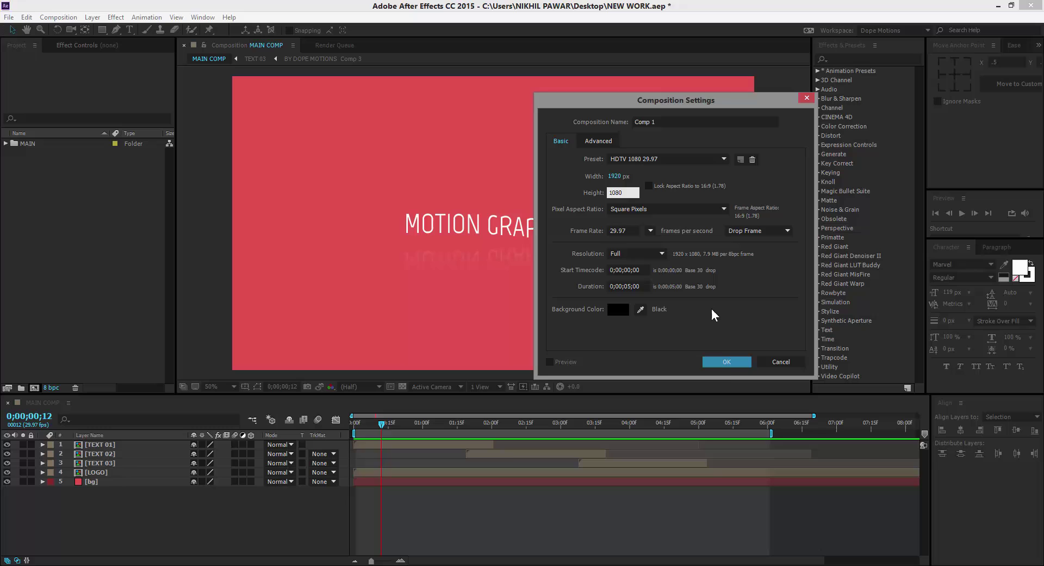
pyautogui.click(726, 362)
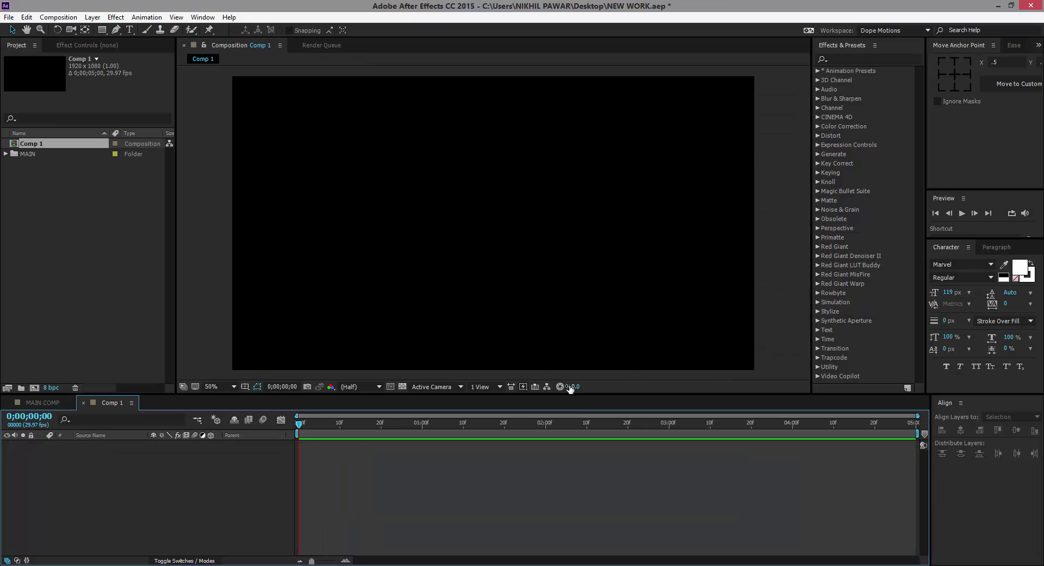
# Step: Add a full-frame red solid layer named bg
pyautogui.rightClick(205, 459)
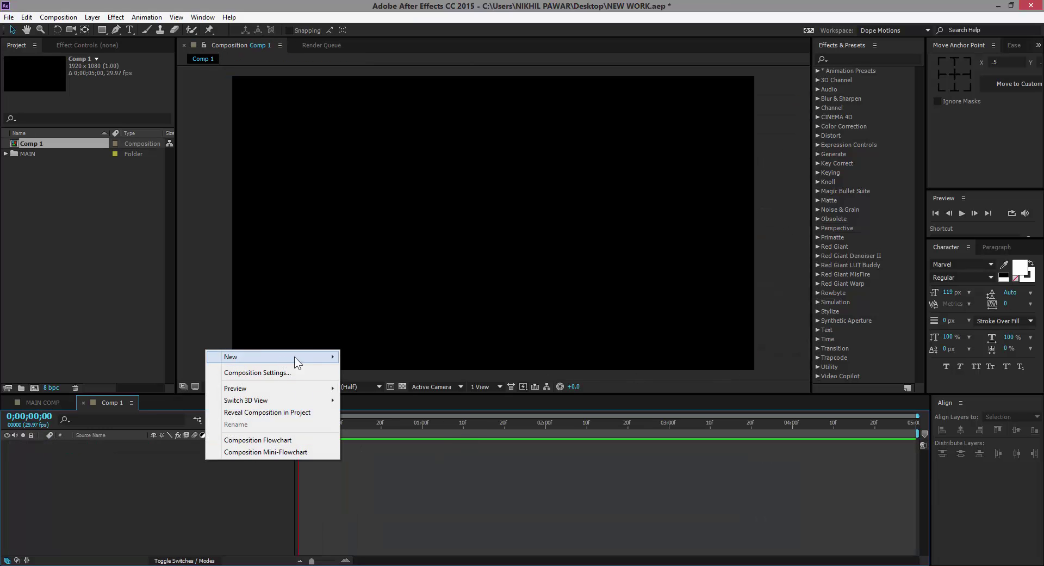
pyautogui.moveTo(295, 357)
pyautogui.click(363, 384)
pyautogui.write('bg')
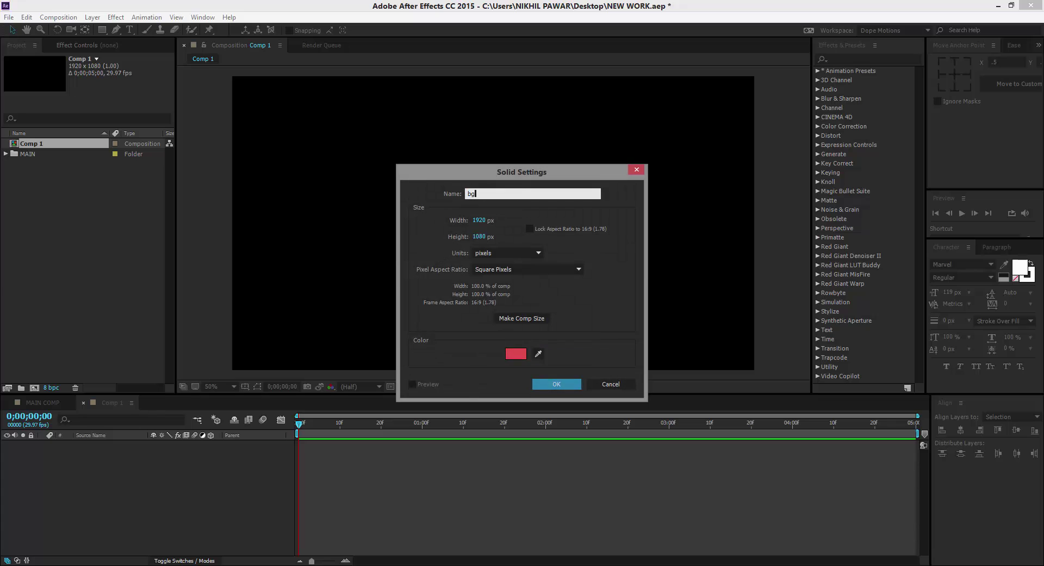
pyautogui.click(559, 386)
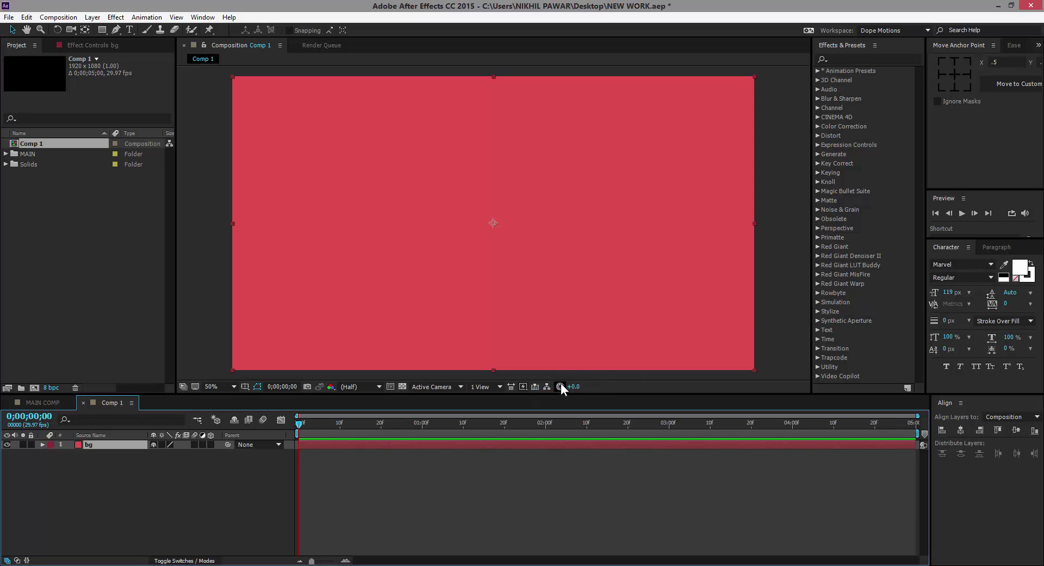
# Step: Add a text layer reading MOTION GRAPHICS to the comp
pyautogui.click(86, 480)
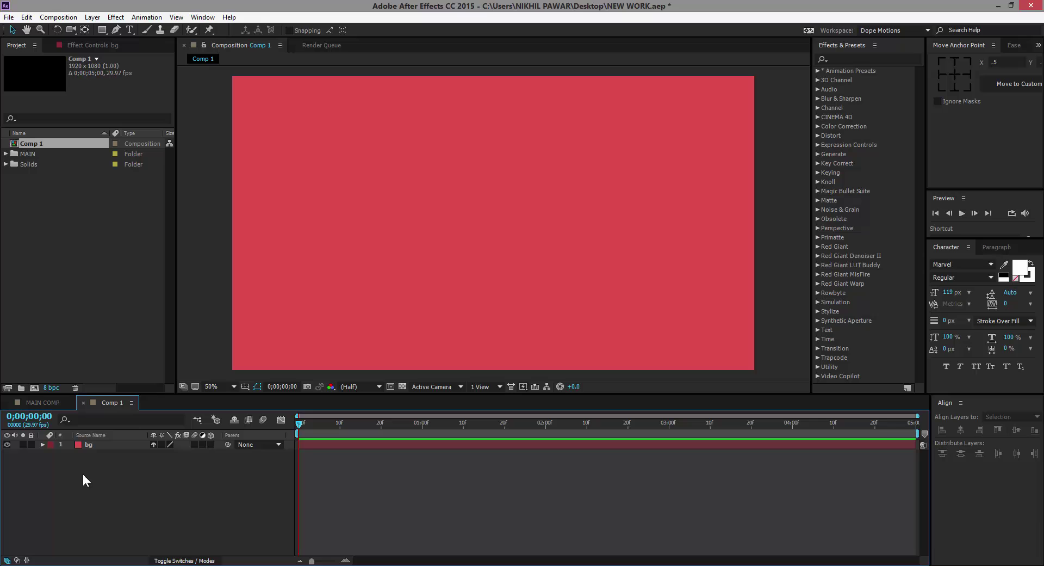
pyautogui.click(130, 29)
pyautogui.click(366, 195)
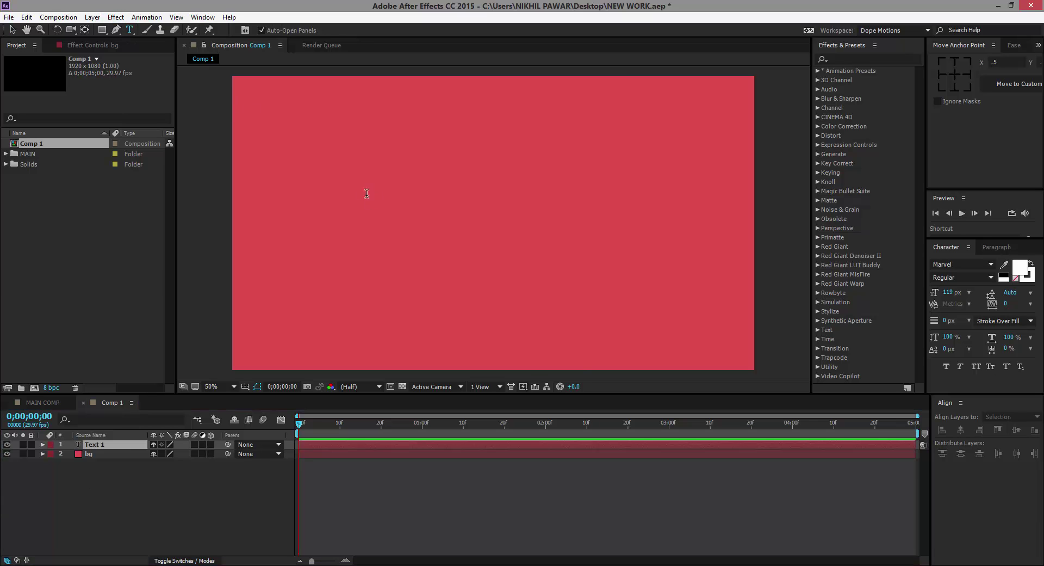
pyautogui.write('MOTI')
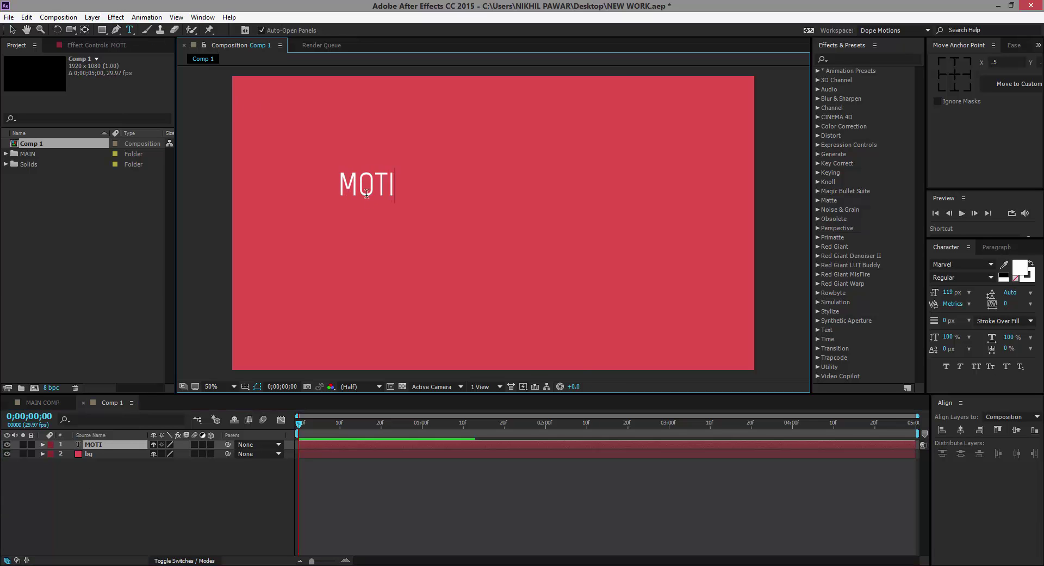
pyautogui.write('ON GRA')
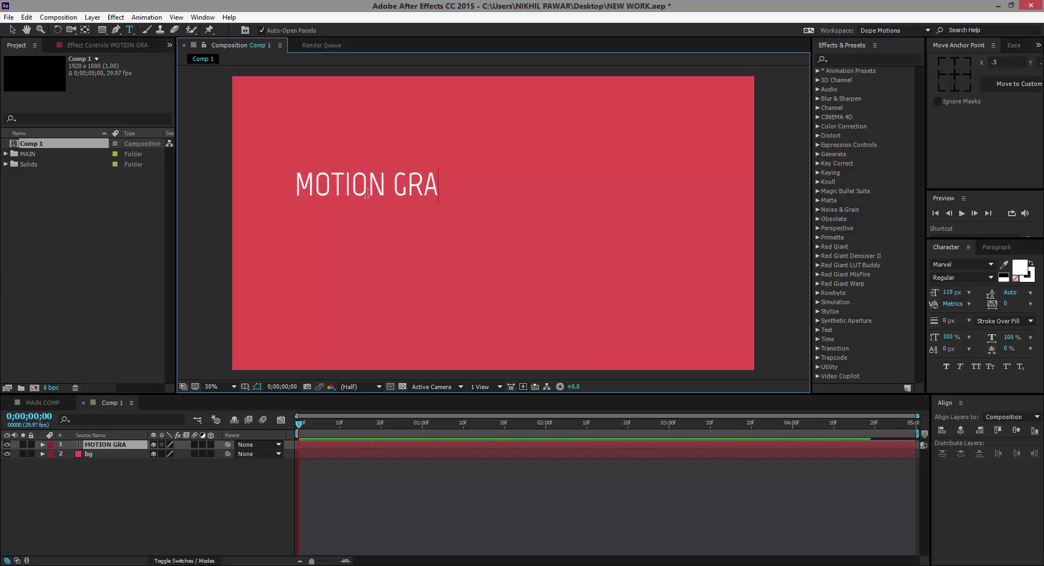
pyautogui.write('PHICS')
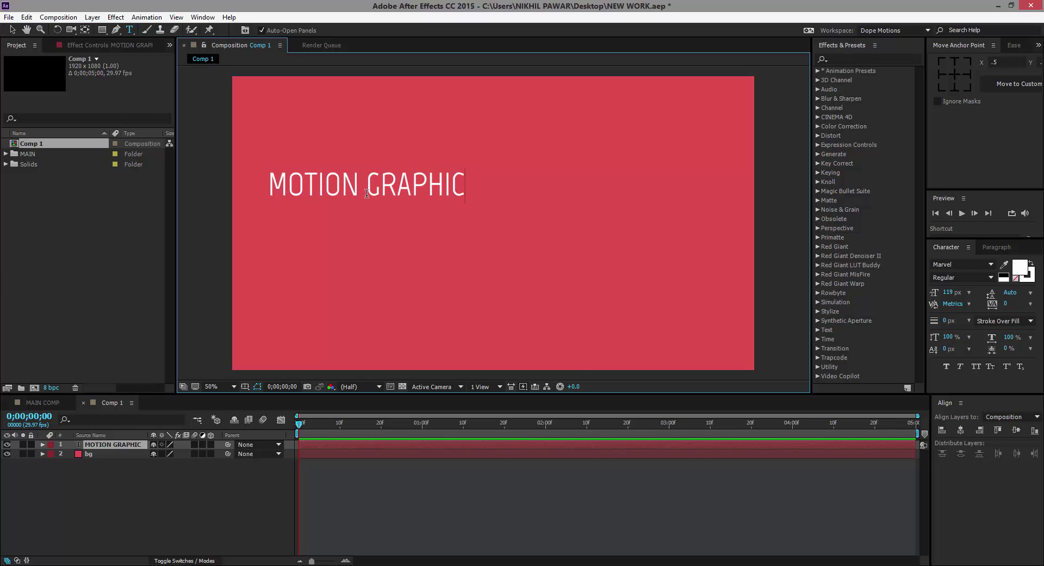
pyautogui.click(12, 29)
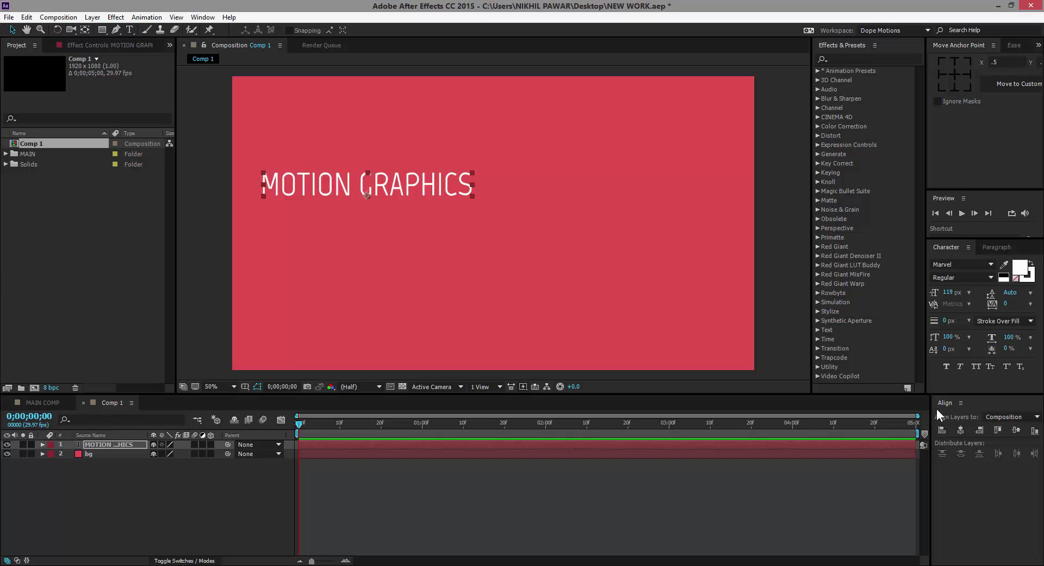
# Step: Centre the title horizontally and vertically in the comp
pyautogui.click(961, 431)
pyautogui.click(1017, 431)
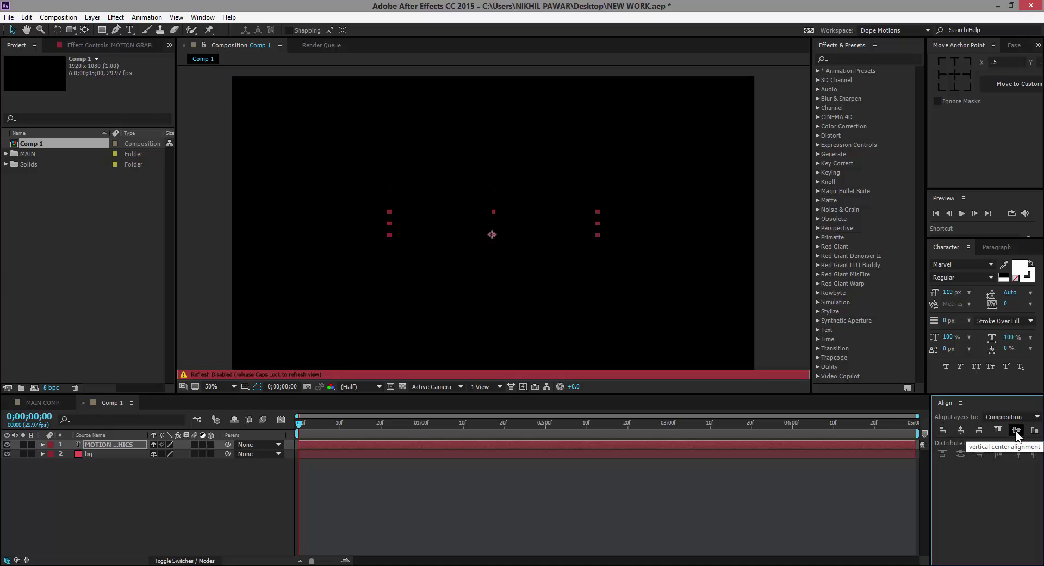
pyautogui.press('capslock')
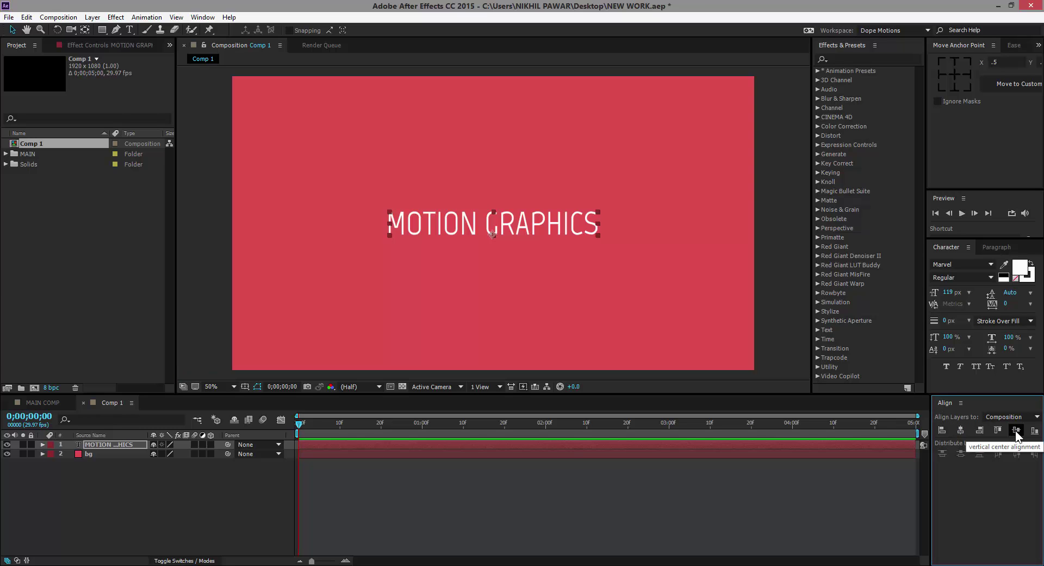
# Step: Add a Position animator to the MOTION GRAPHICS text layer
pyautogui.click(43, 445)
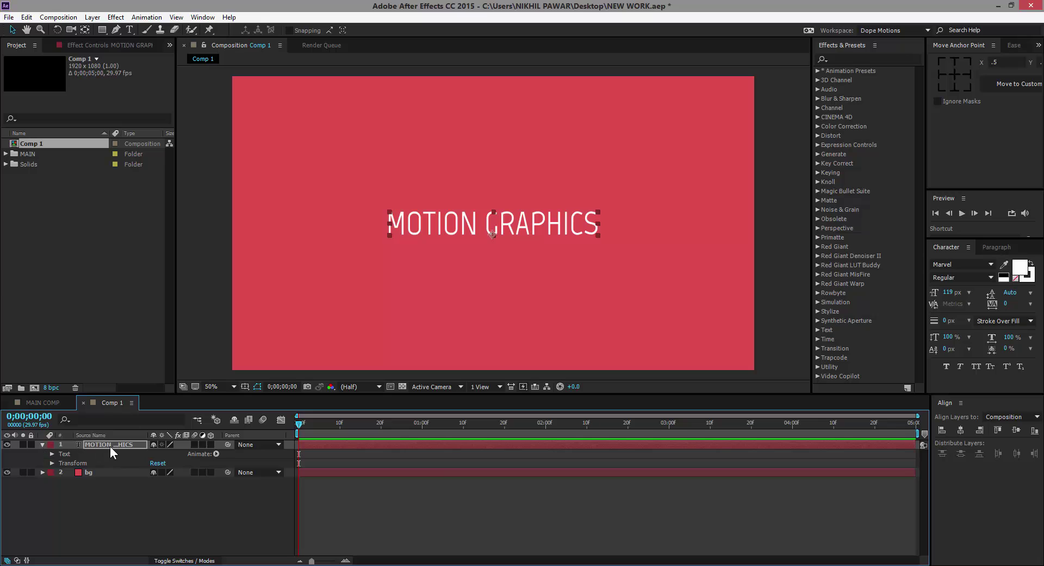
pyautogui.click(216, 453)
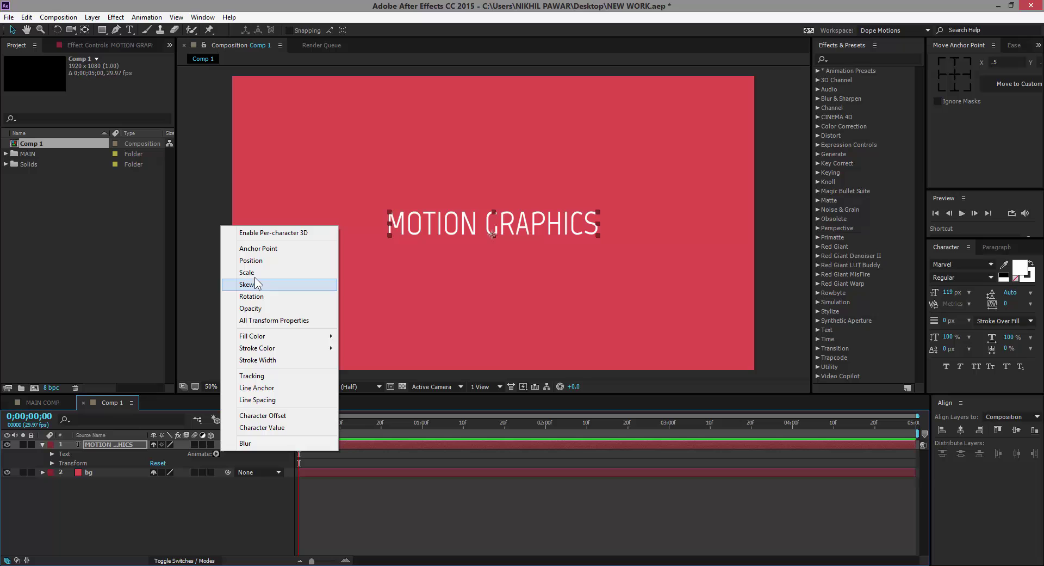
pyautogui.click(260, 260)
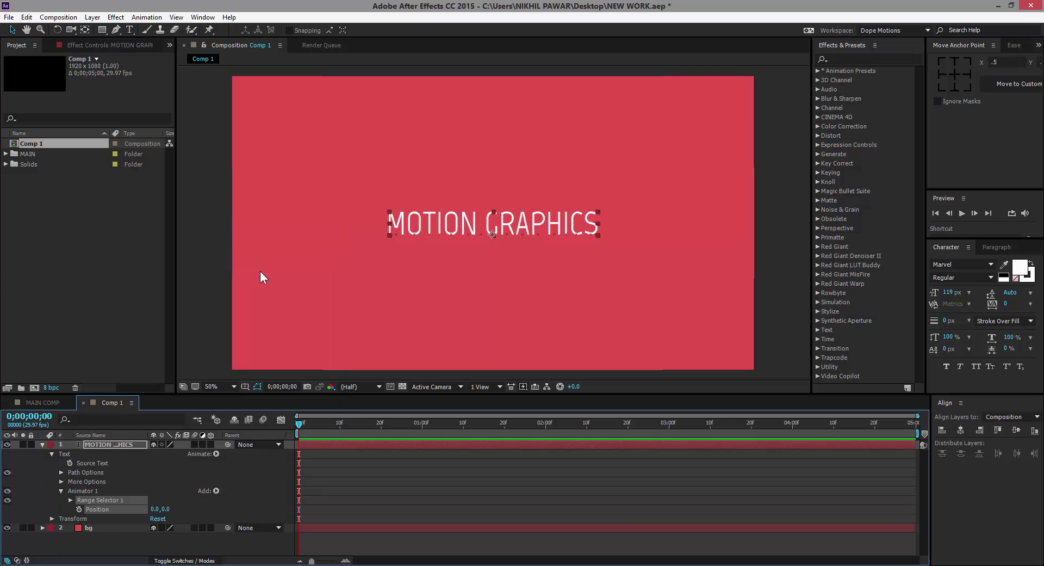
# Step: Set Range Selector 1's advanced Shape to Ramp Up, then return to MAIN COMP
pyautogui.moveTo(142, 393); pyautogui.dragTo(155, 288)
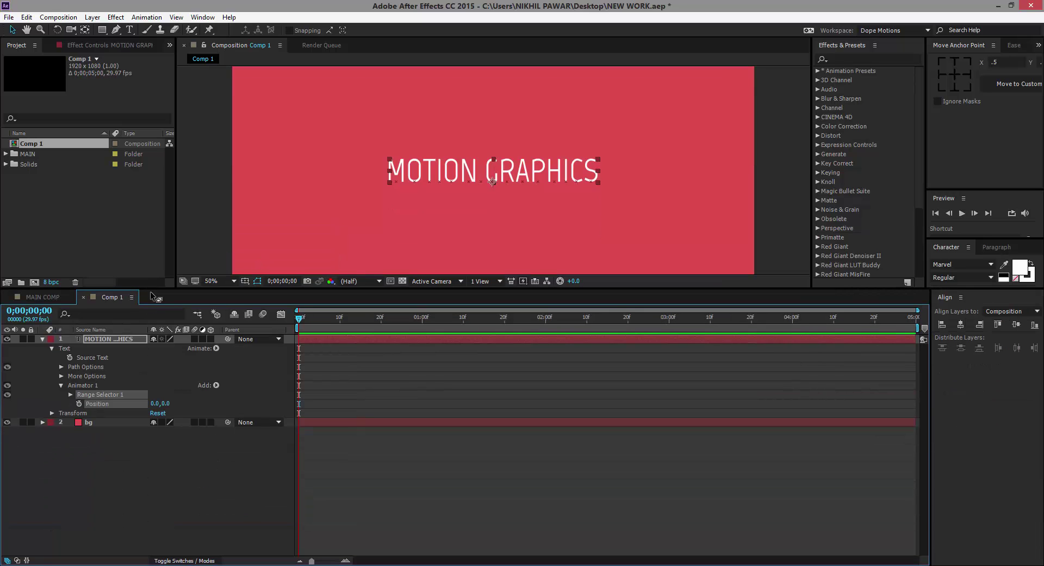
pyautogui.click(70, 394)
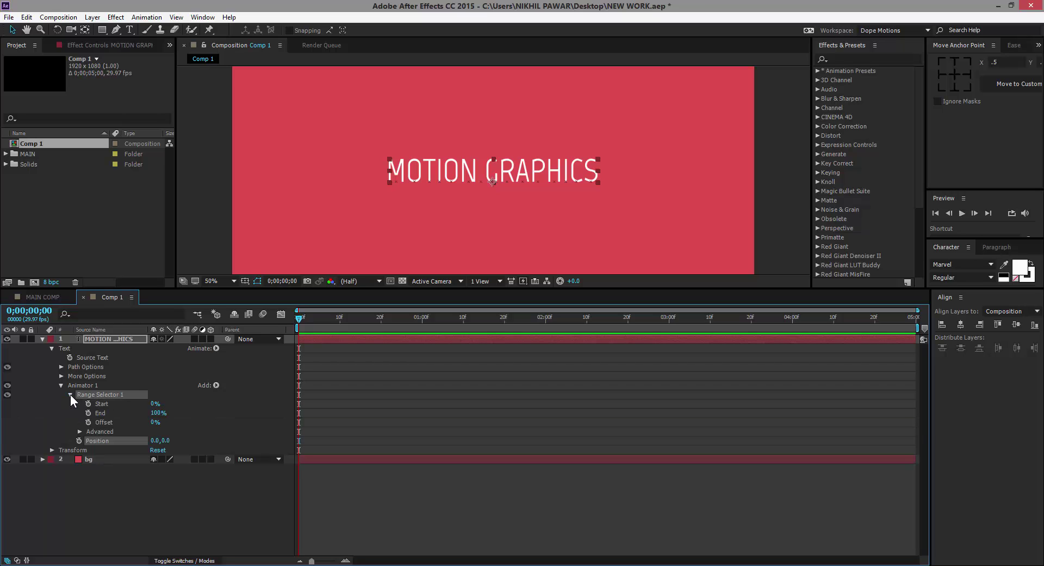
pyautogui.click(80, 430)
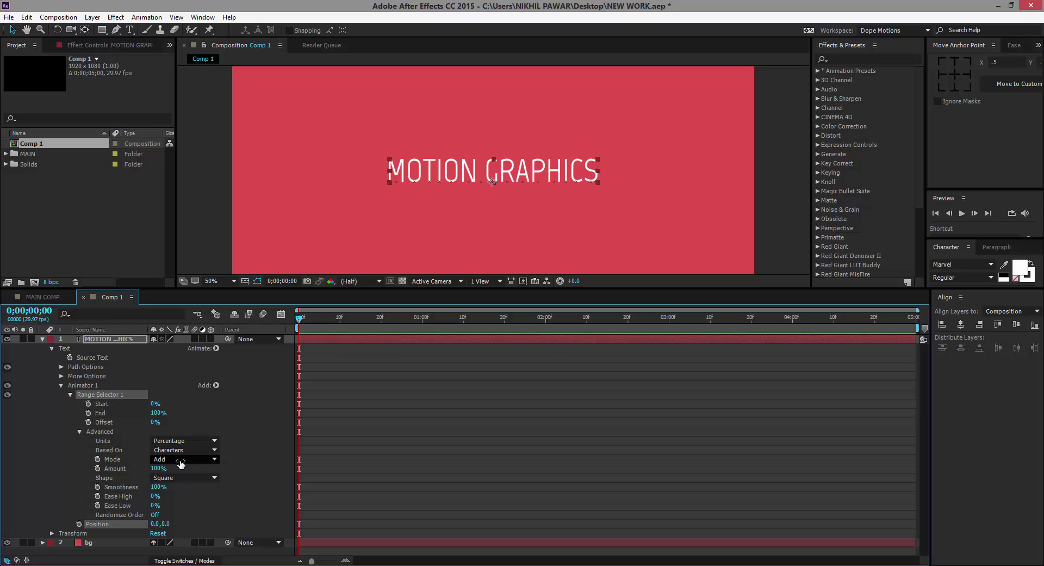
pyautogui.click(180, 479)
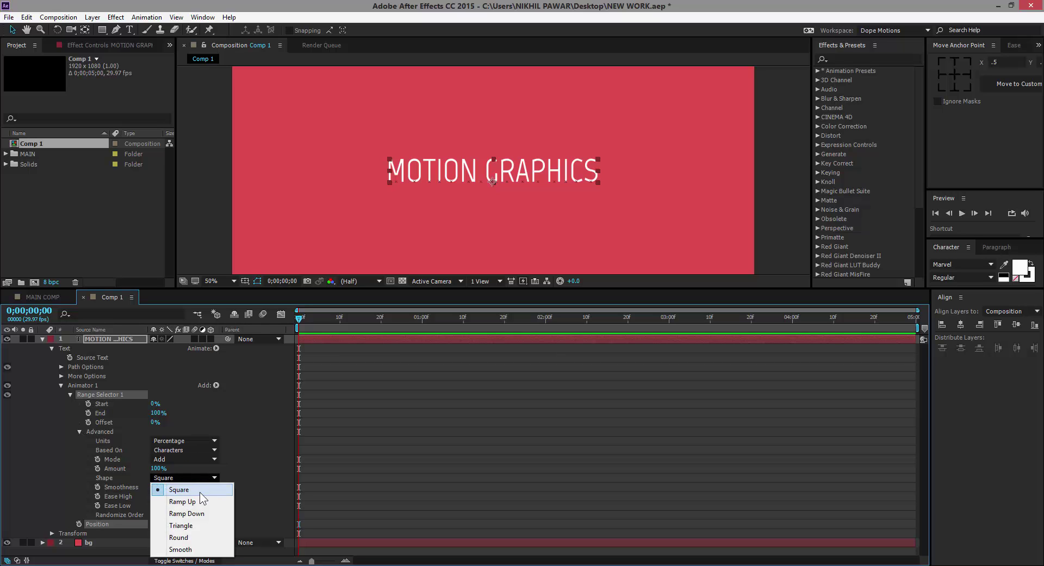
pyautogui.click(198, 501)
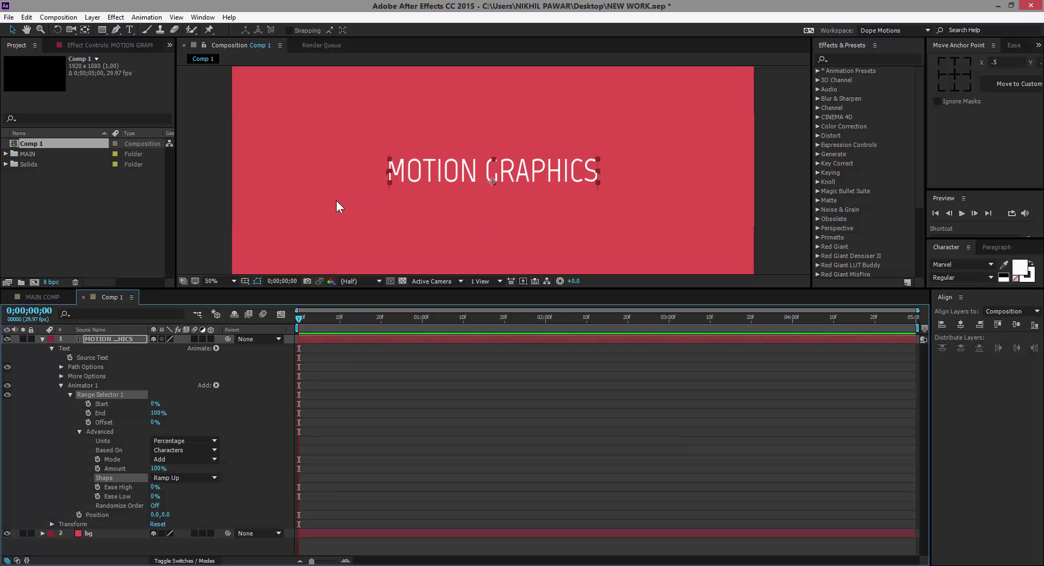
pyautogui.click(24, 297)
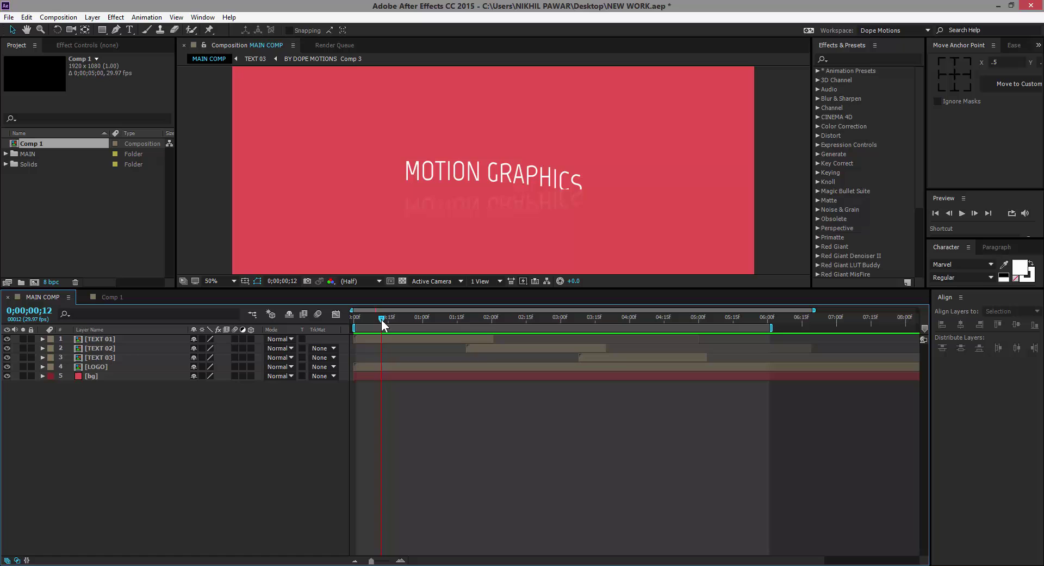
# Step: In Comp 1, set Animator 1's Position to 0.0,160.0 so the letters slant downward
pyautogui.moveTo(381, 319)
pyautogui.mouseDown()
pyautogui.moveTo(365, 321)
pyautogui.moveTo(392, 319)
pyautogui.moveTo(360, 321)
pyautogui.moveTo(392, 315)
pyautogui.mouseUp()
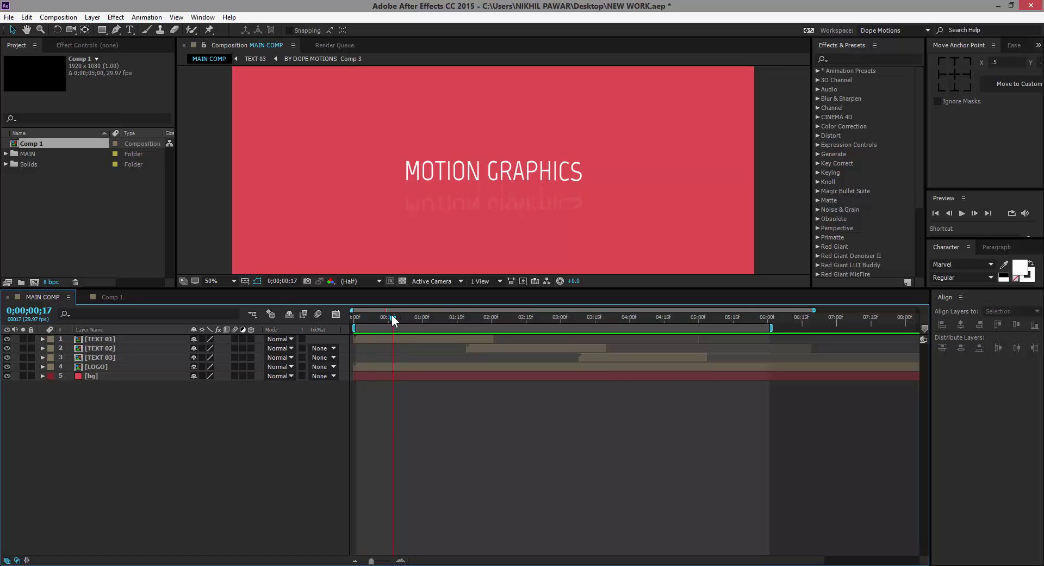
pyautogui.click(121, 296)
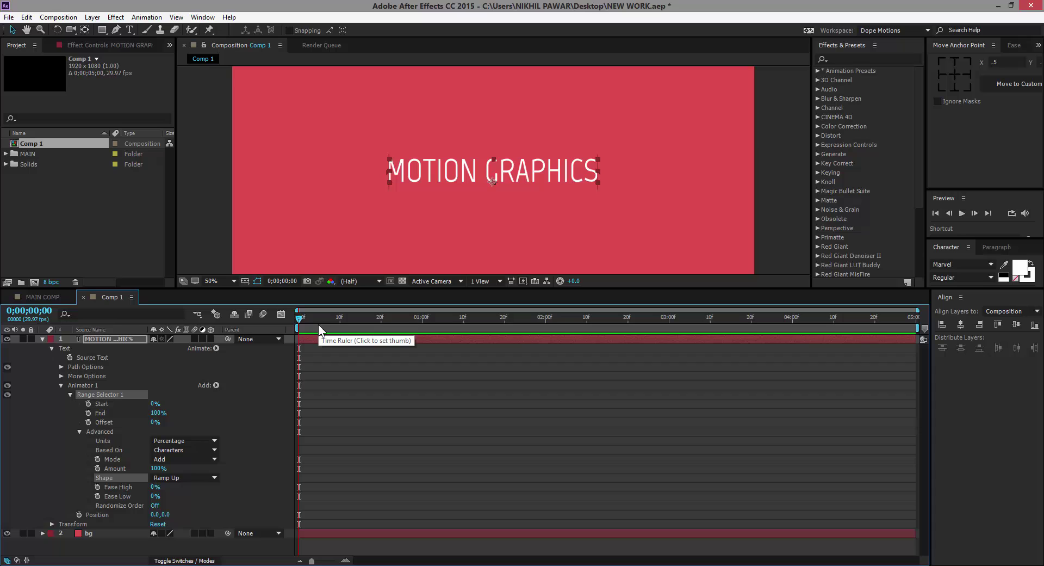
pyautogui.click(165, 514)
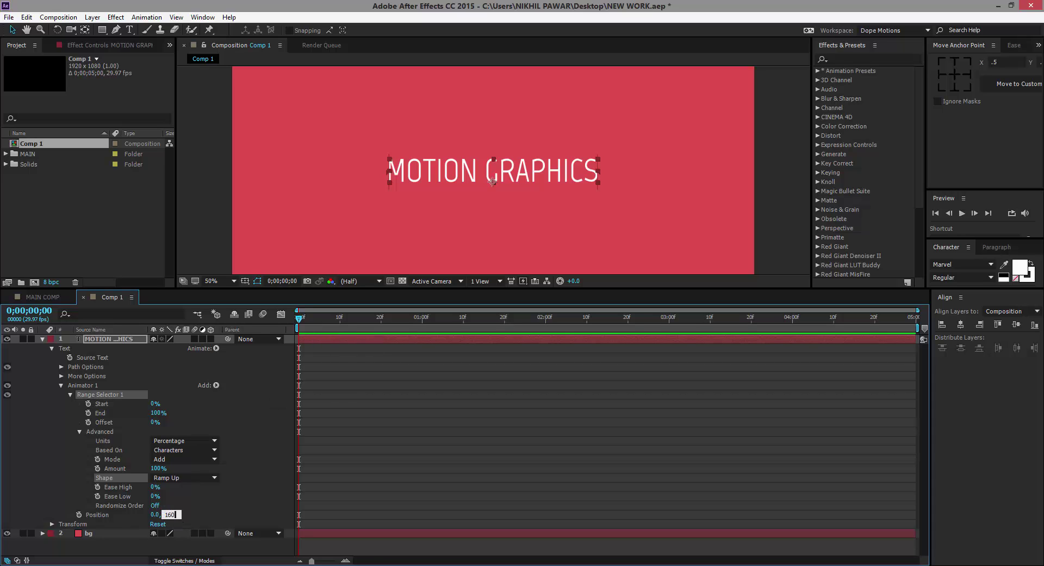
pyautogui.write('160')
pyautogui.click(183, 500)
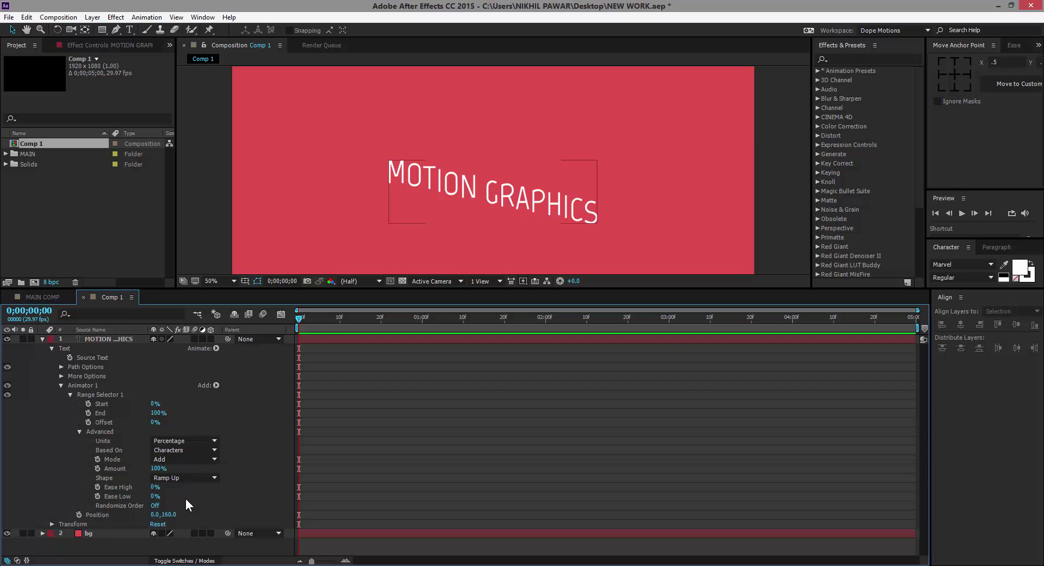
# Step: Keyframe the range selector Offset from -100% at frame 0 to 100% at frame 20
pyautogui.moveTo(155, 423); pyautogui.dragTo(121, 424)
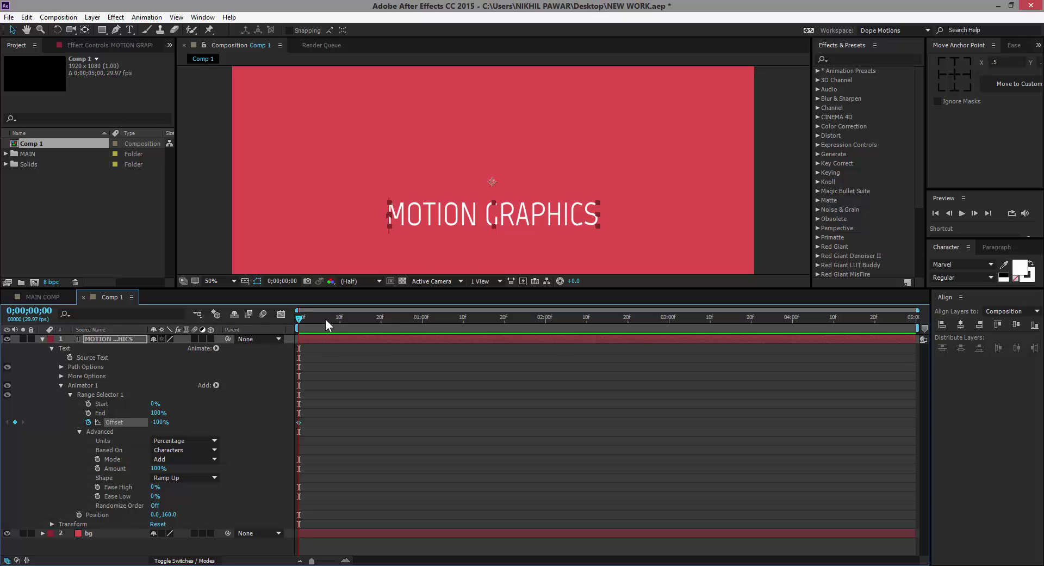
pyautogui.click(383, 321)
pyautogui.moveTo(159, 422); pyautogui.dragTo(336, 421)
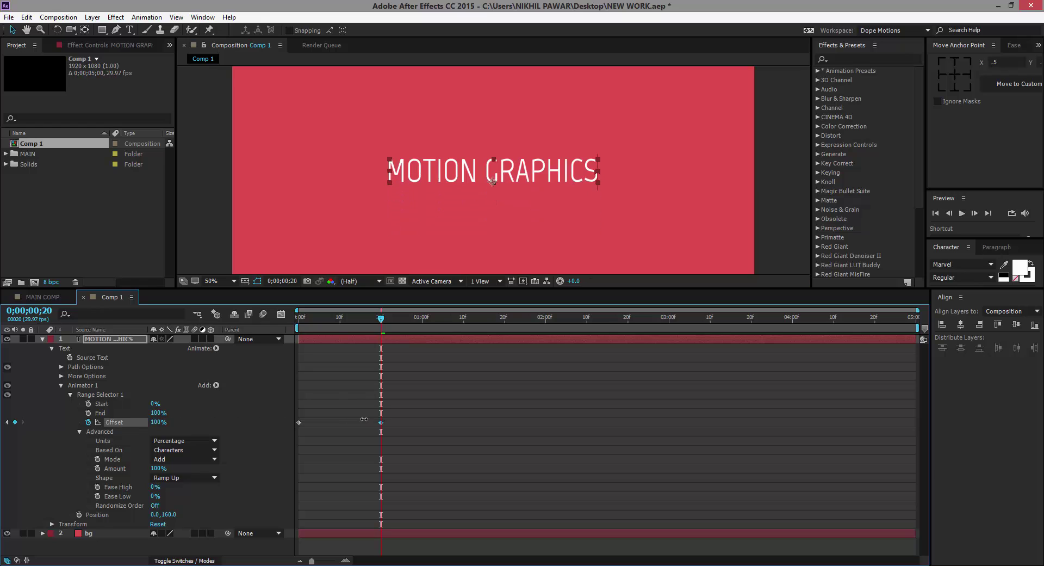
pyautogui.press('F2')
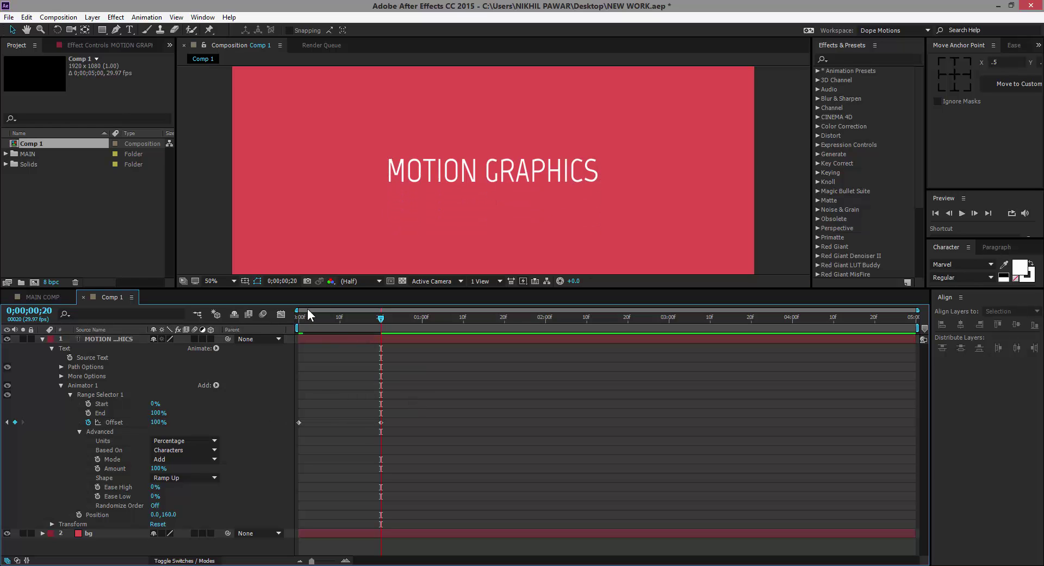
pyautogui.moveTo(304, 313); pyautogui.dragTo(348, 337)
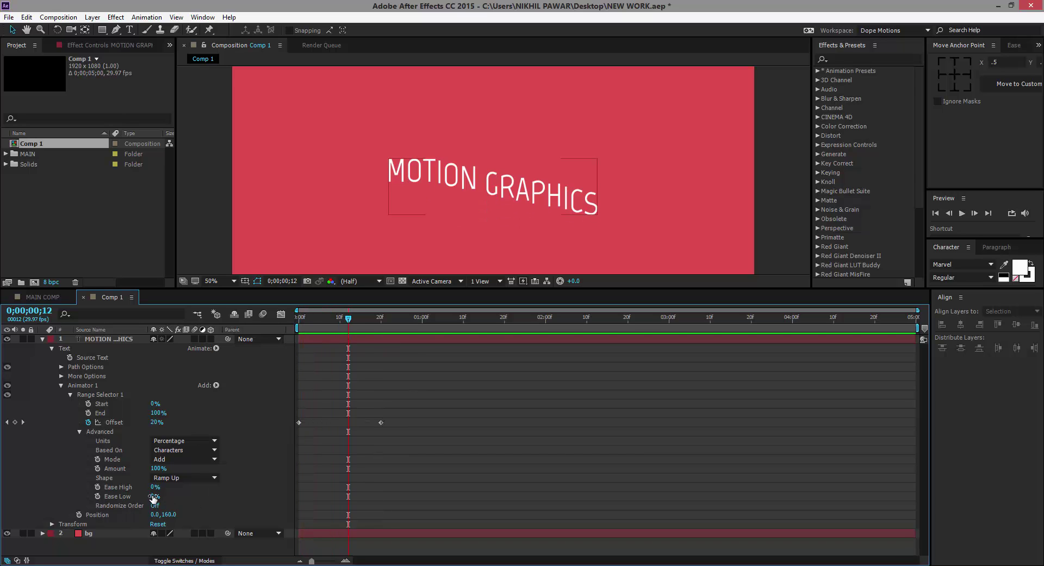
# Step: Set the range selector's Ease Low to 100% and preview the animation
pyautogui.moveTo(155, 495); pyautogui.dragTo(262, 488)
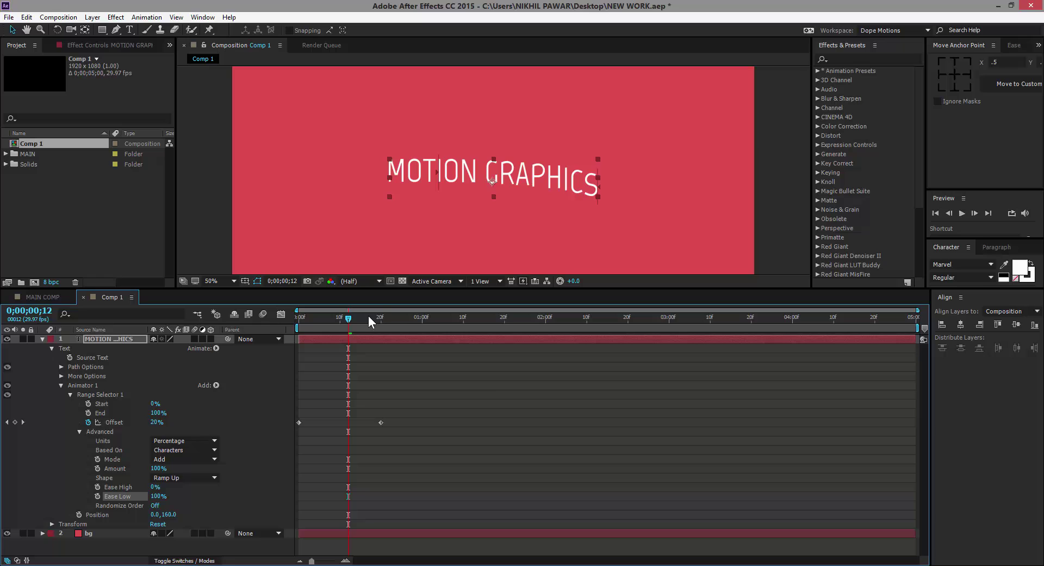
pyautogui.press('space')
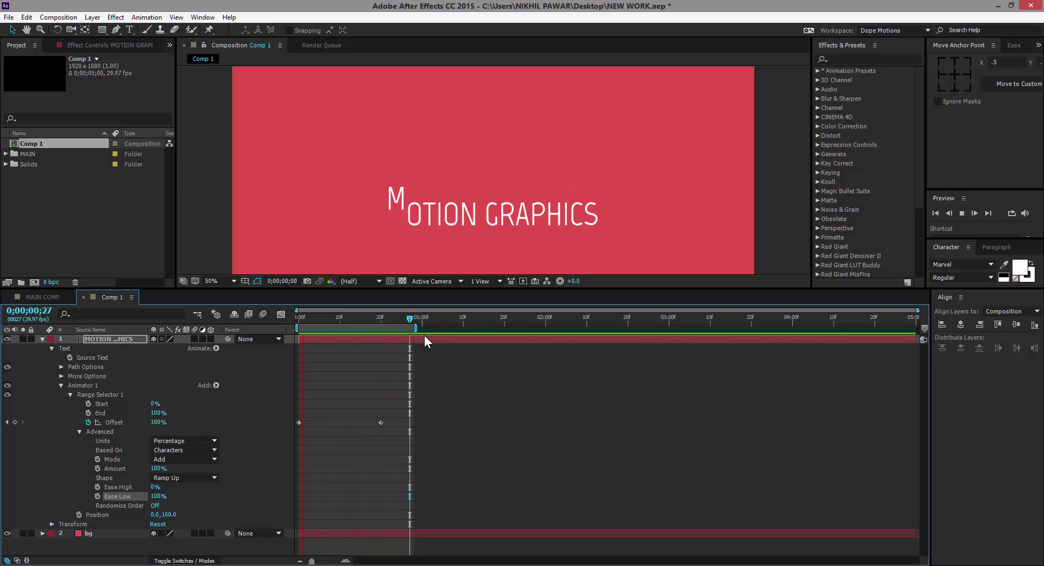
pyautogui.click(325, 317)
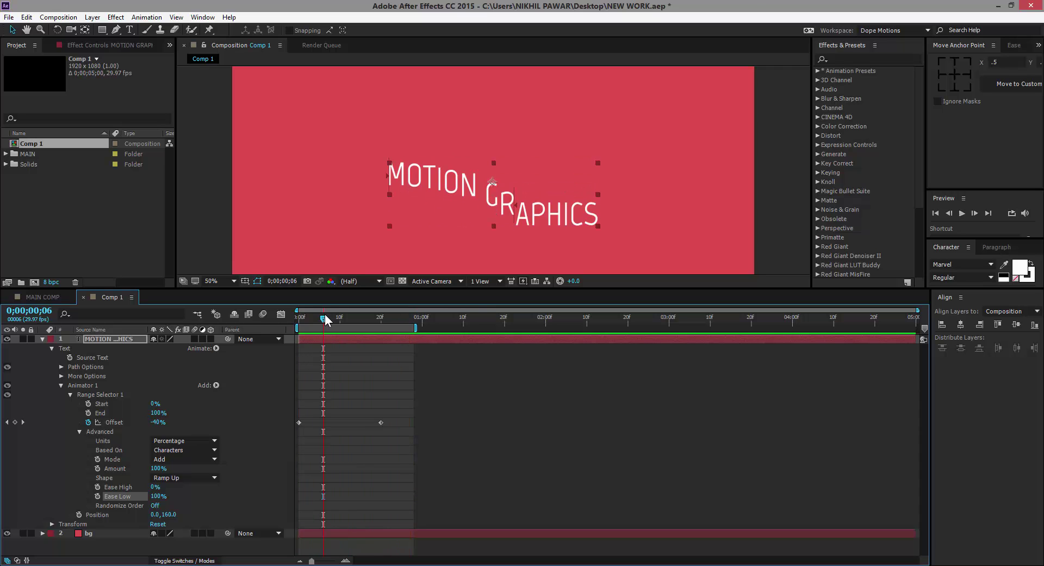
# Step: Add a second Position animator and expand its Range Selector 1 advanced options
pyautogui.click(60, 385)
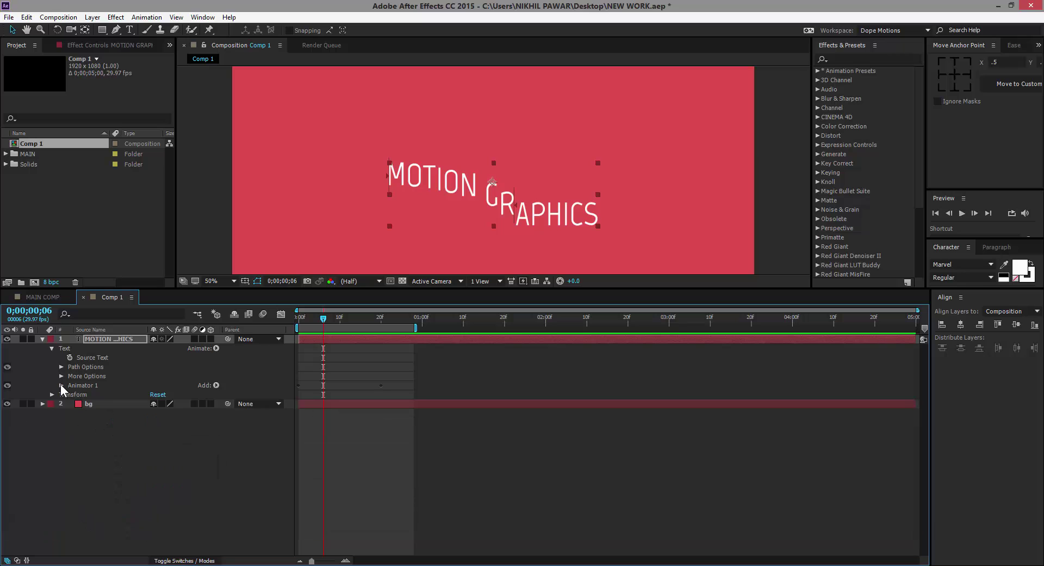
pyautogui.click(217, 348)
pyautogui.click(272, 155)
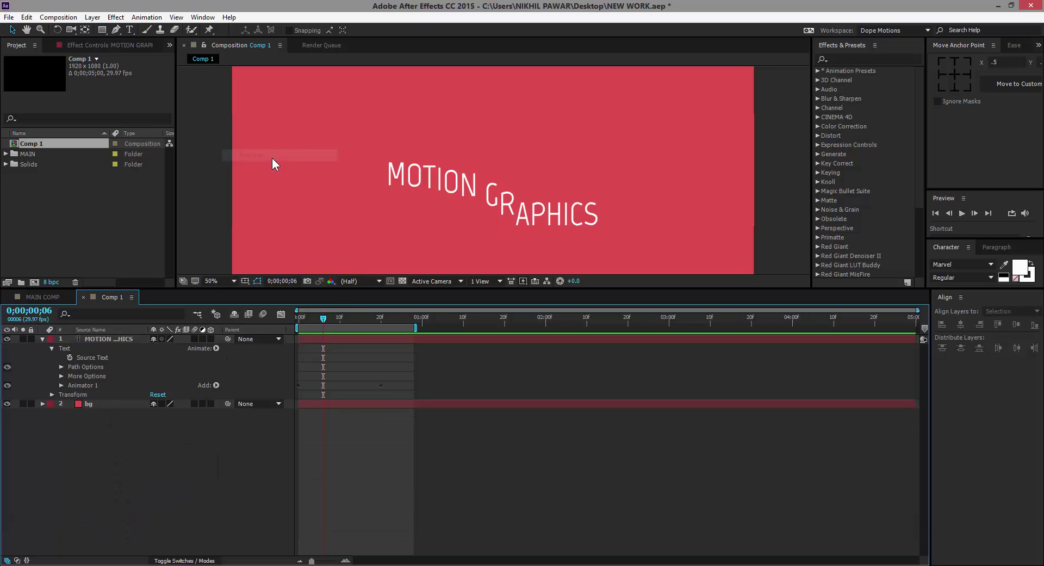
pyautogui.click(216, 348)
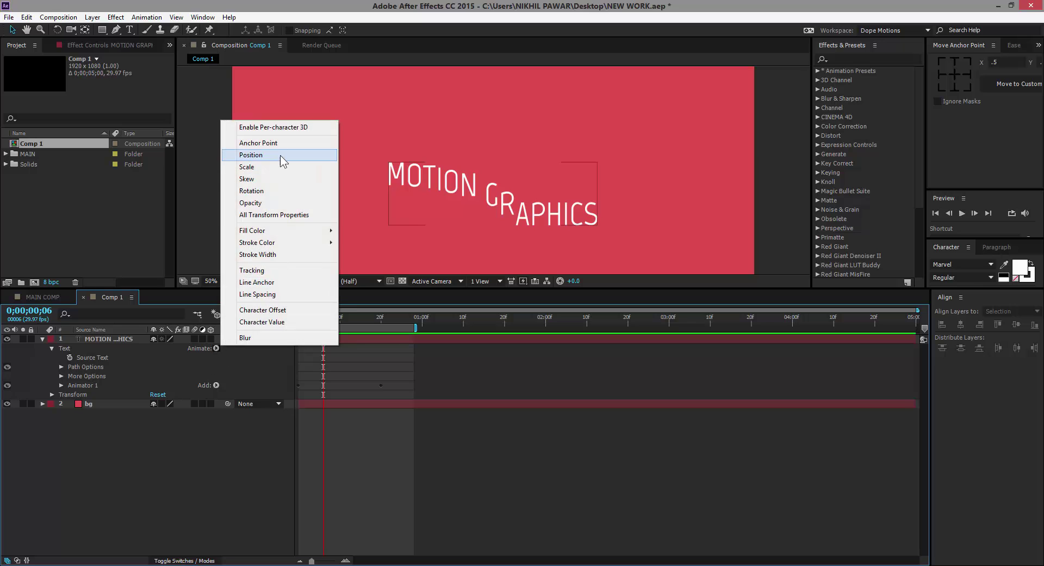
pyautogui.click(272, 156)
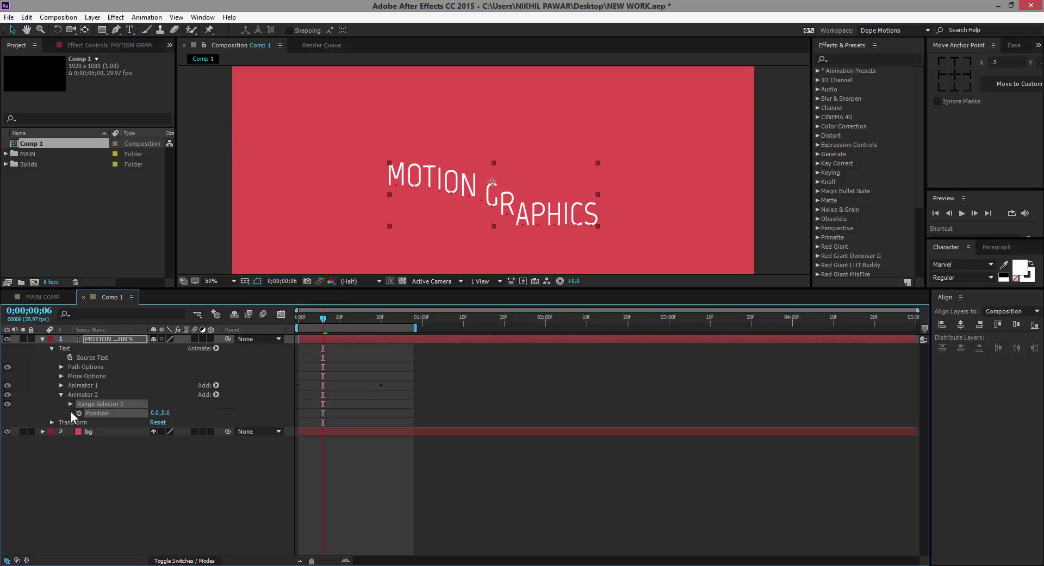
pyautogui.click(70, 404)
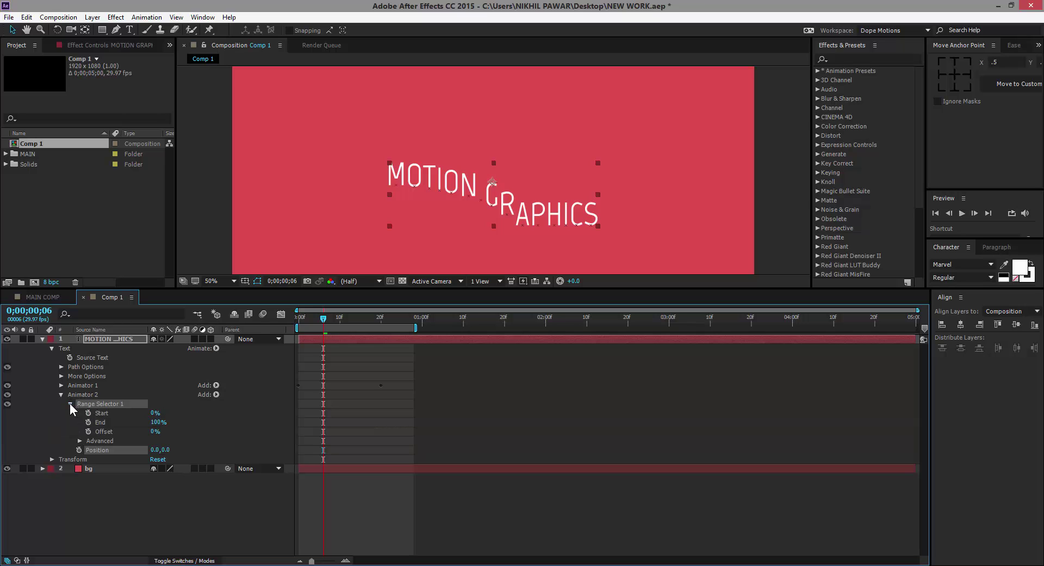
pyautogui.click(79, 441)
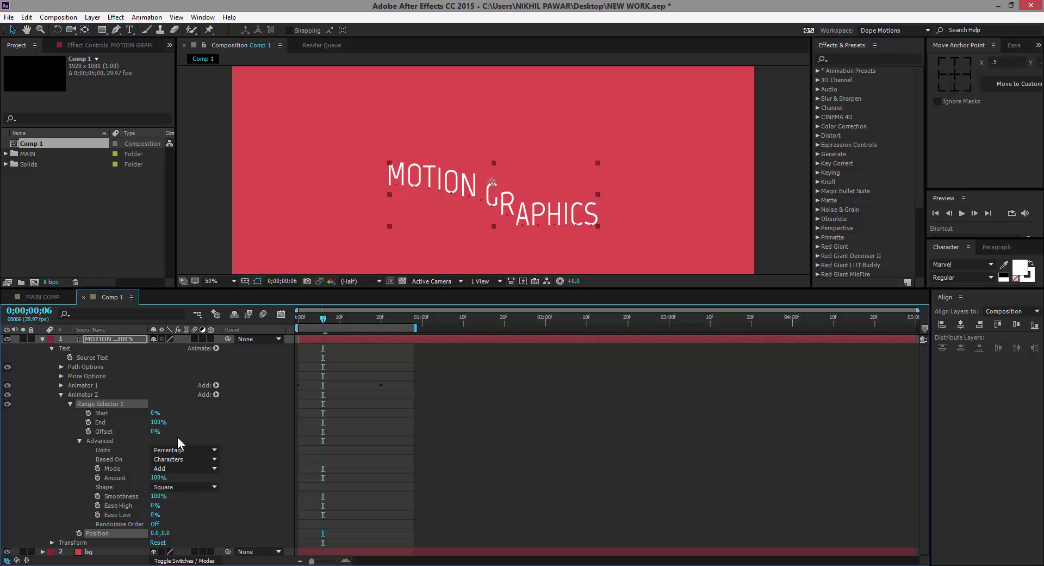
# Step: Scrub to the one-second mark, compare with MAIN COMP, and return to Comp 1
pyautogui.moveTo(386, 319); pyautogui.dragTo(409, 317)
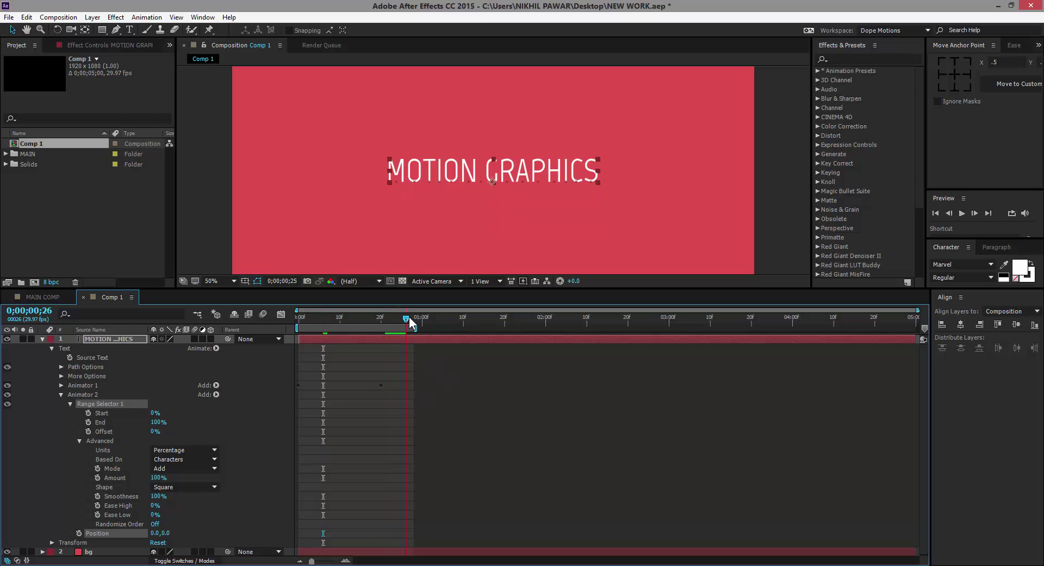
pyautogui.click(425, 319)
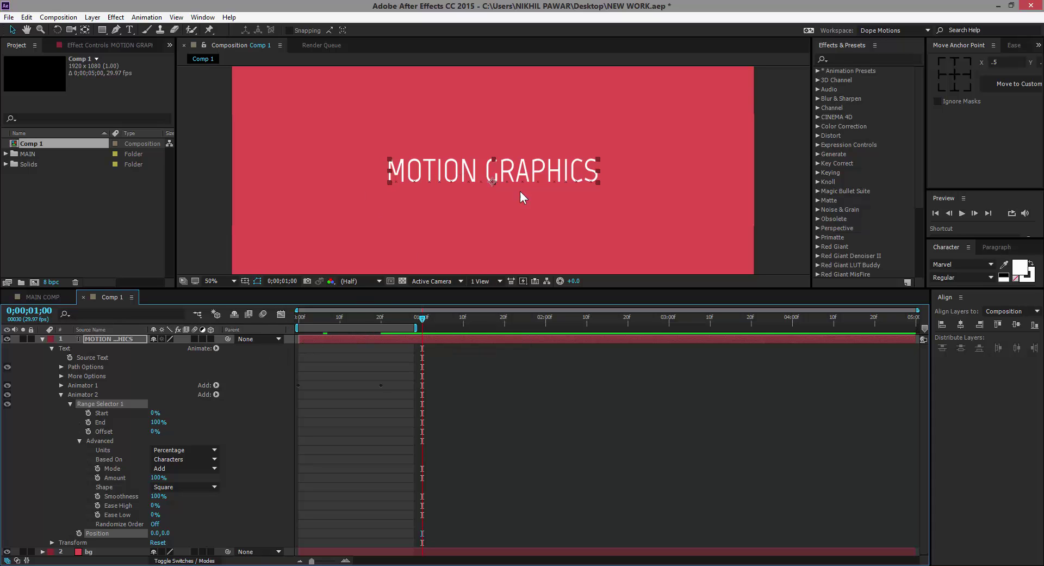
pyautogui.click(55, 300)
pyautogui.moveTo(392, 319); pyautogui.dragTo(439, 324)
pyautogui.click(111, 298)
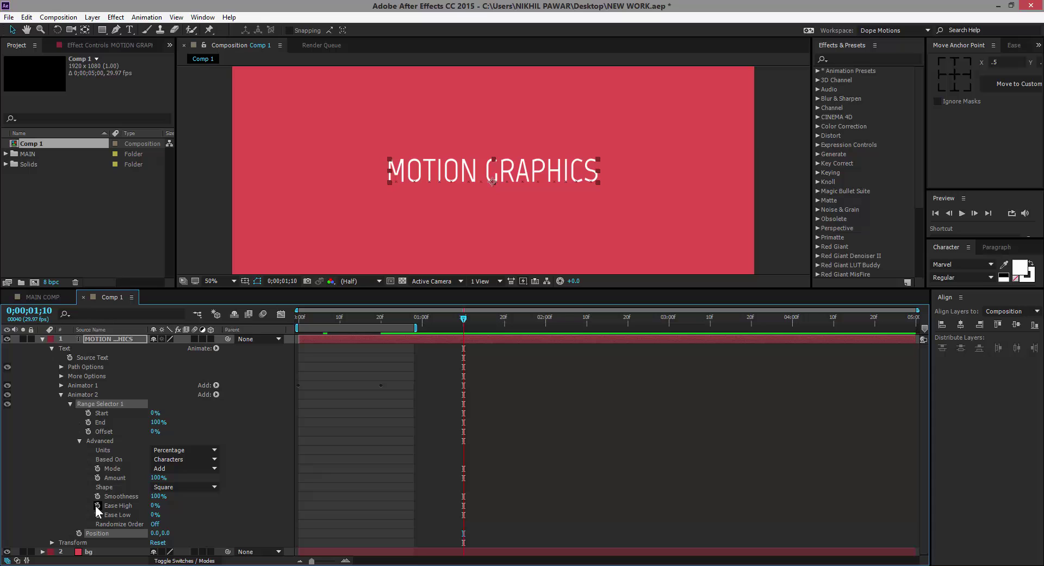
# Step: Set Animator 2's Shape to Ramp Down and its Position Y to 160
pyautogui.click(182, 487)
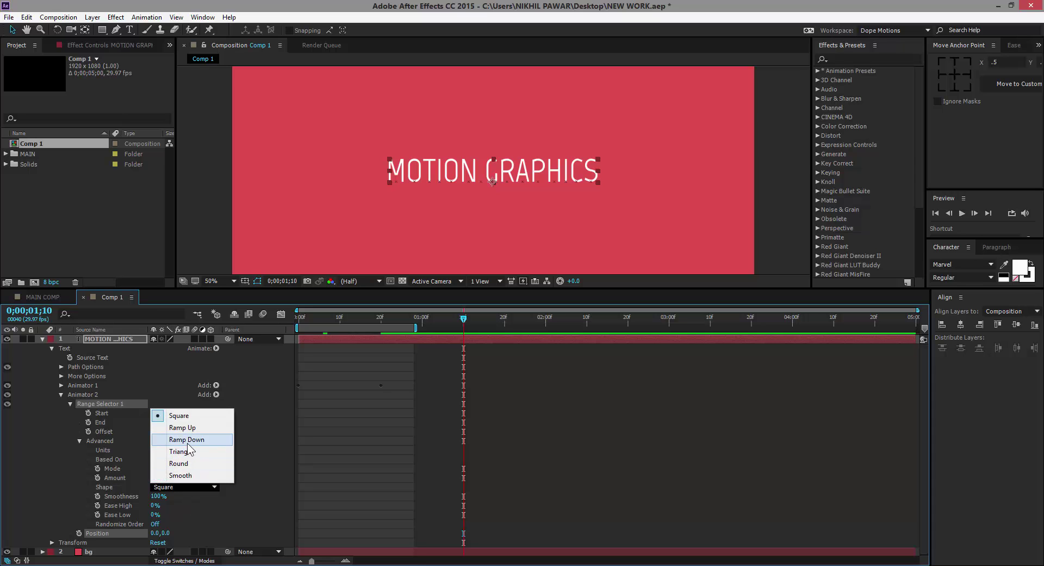
pyautogui.click(187, 441)
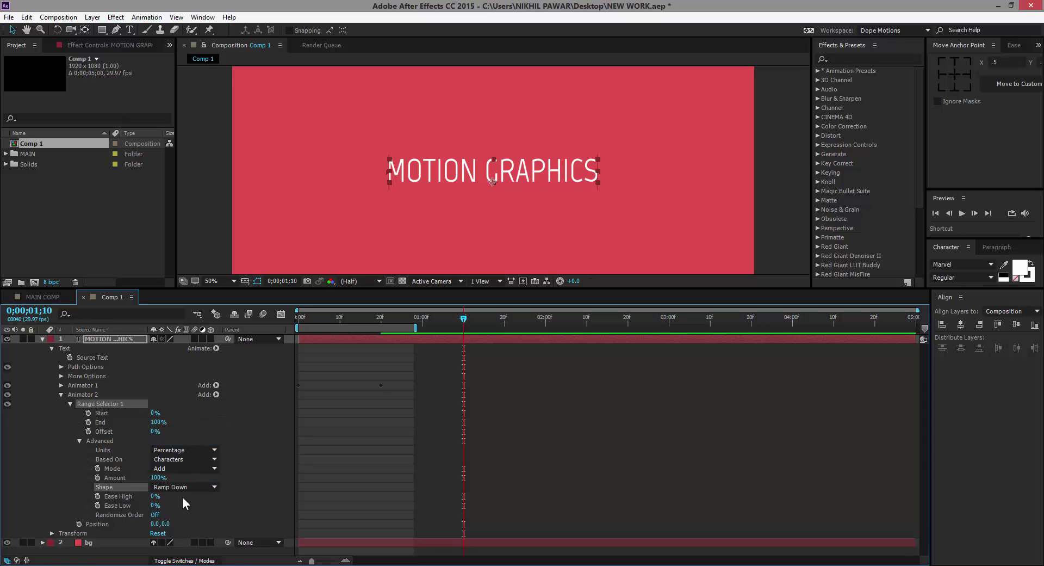
pyautogui.click(165, 524)
pyautogui.write('160')
pyautogui.press('Return')
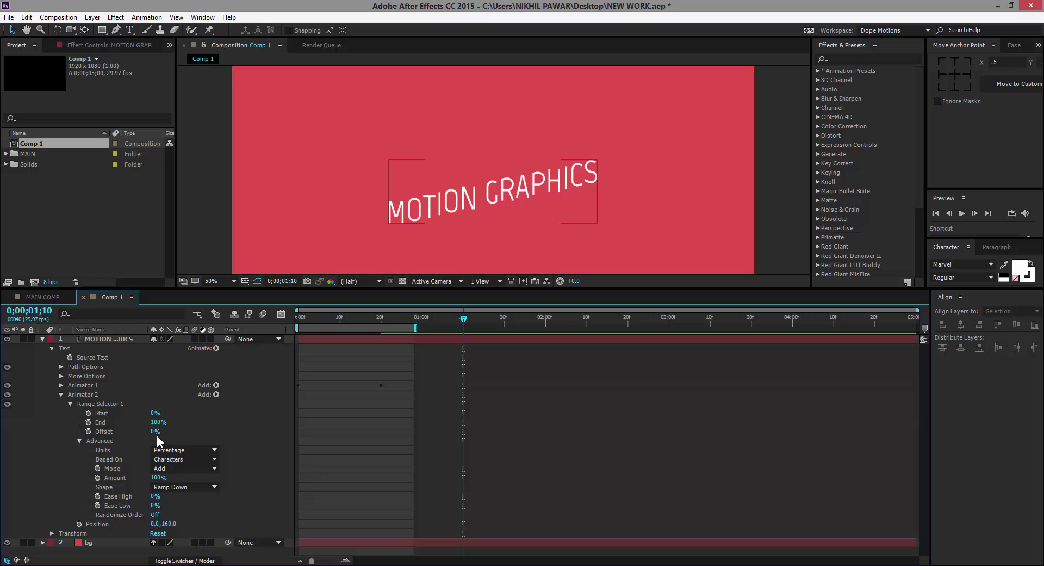
# Step: Keyframe Animator 2's Offset from -100% at 1;10 to 100% at 2;00
pyautogui.moveTo(154, 431); pyautogui.dragTo(57, 426)
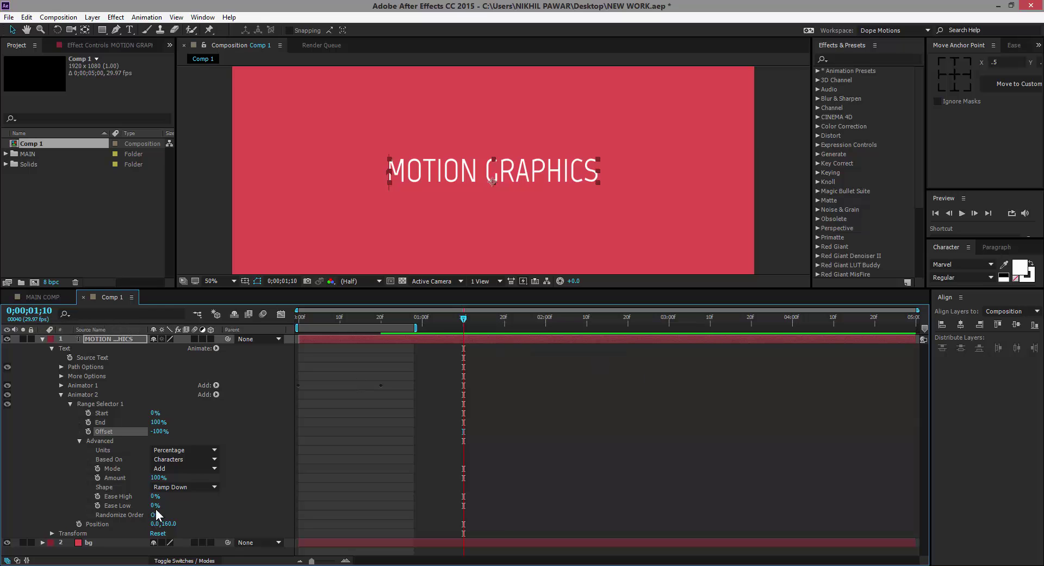
pyautogui.click(88, 431)
pyautogui.click(547, 322)
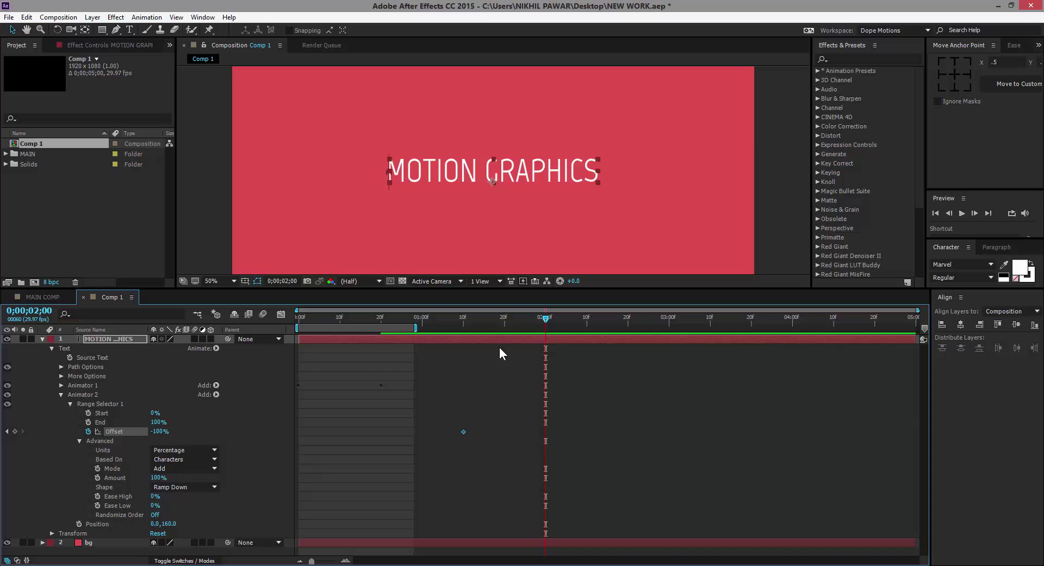
pyautogui.moveTo(160, 431); pyautogui.dragTo(313, 430)
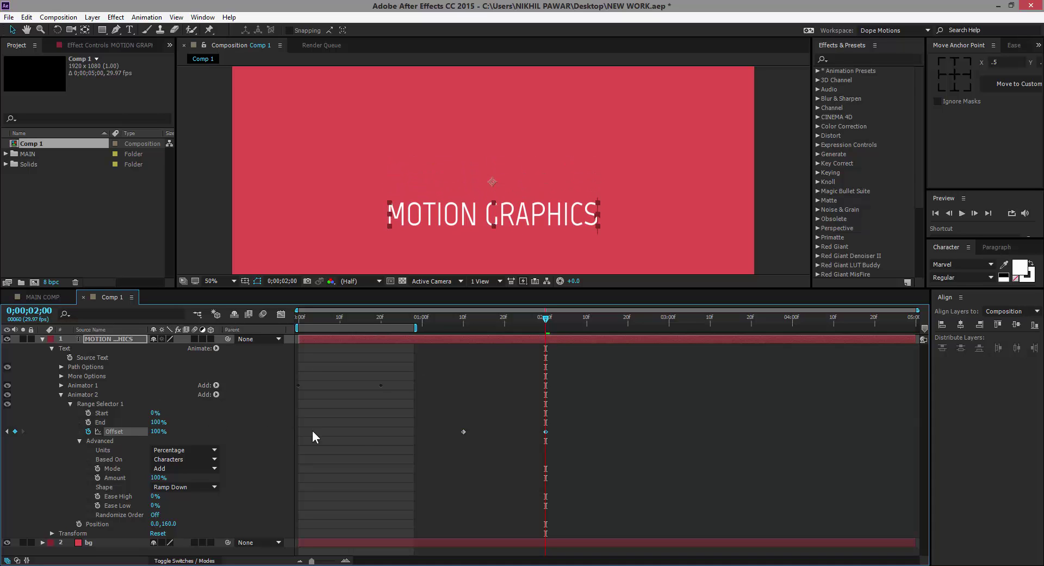
# Step: Set Ease Low to 100%, extend the work area past 2;00, and preview
pyautogui.click(360, 432)
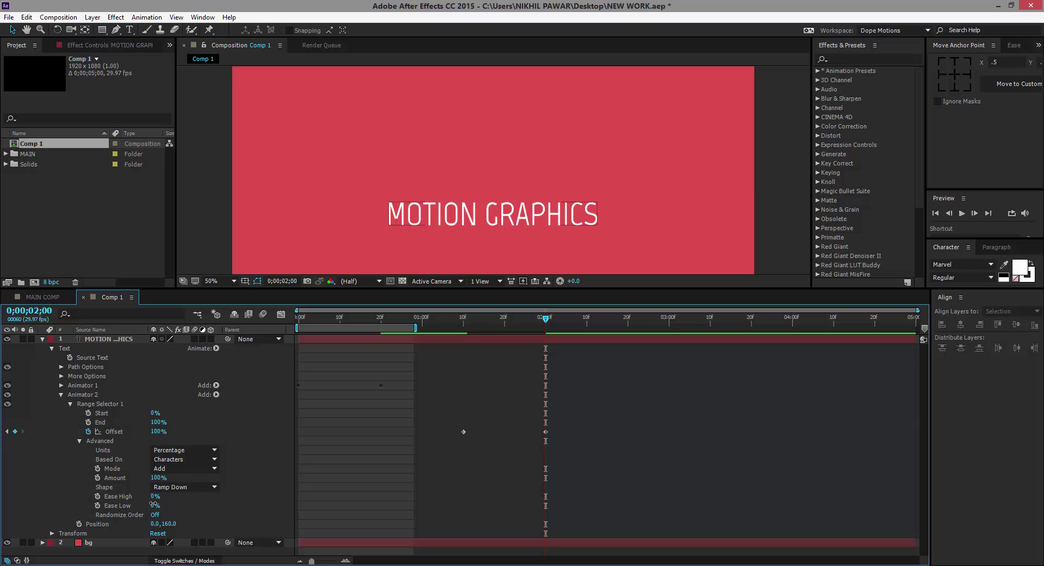
pyautogui.moveTo(153, 504); pyautogui.dragTo(238, 511)
pyautogui.click(415, 427)
pyautogui.moveTo(411, 330); pyautogui.dragTo(563, 344)
pyautogui.press('n')
pyautogui.press('space')
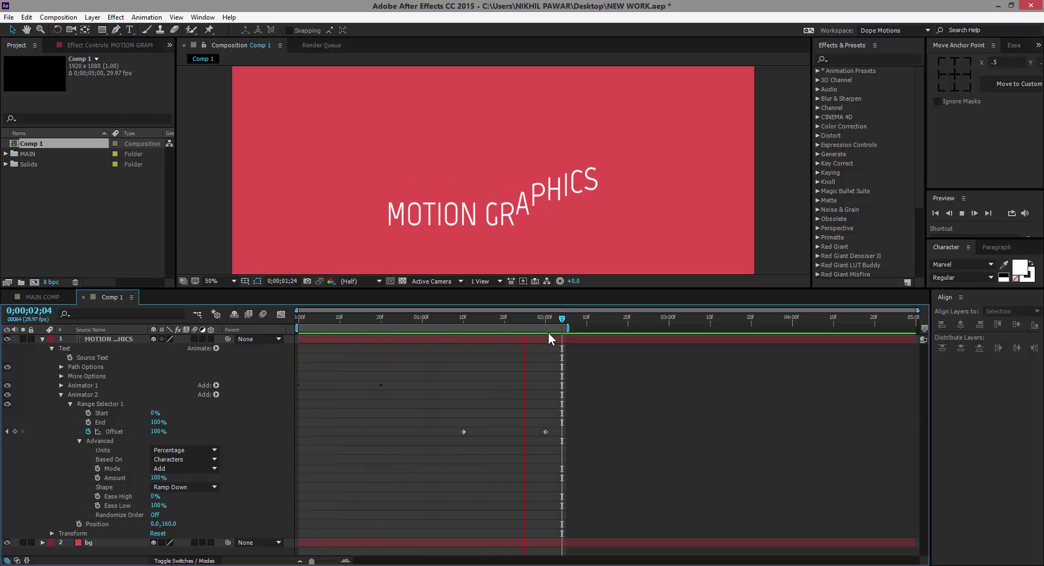
# Step: Pre-compose the MOTION GRAPHICS text layer as TEXT 01, moving all attributes into it
pyautogui.click(416, 316)
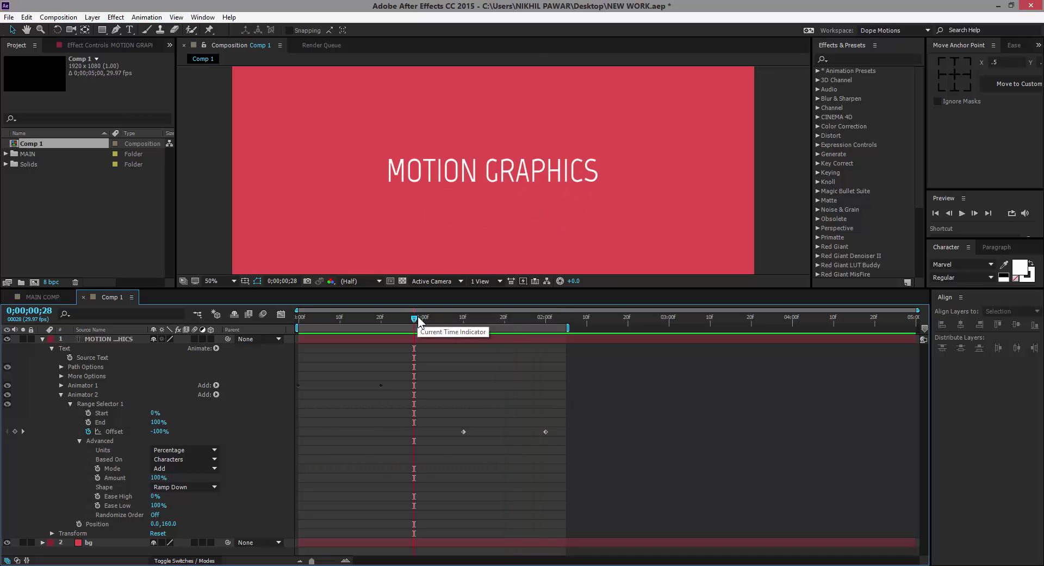
pyautogui.click(43, 338)
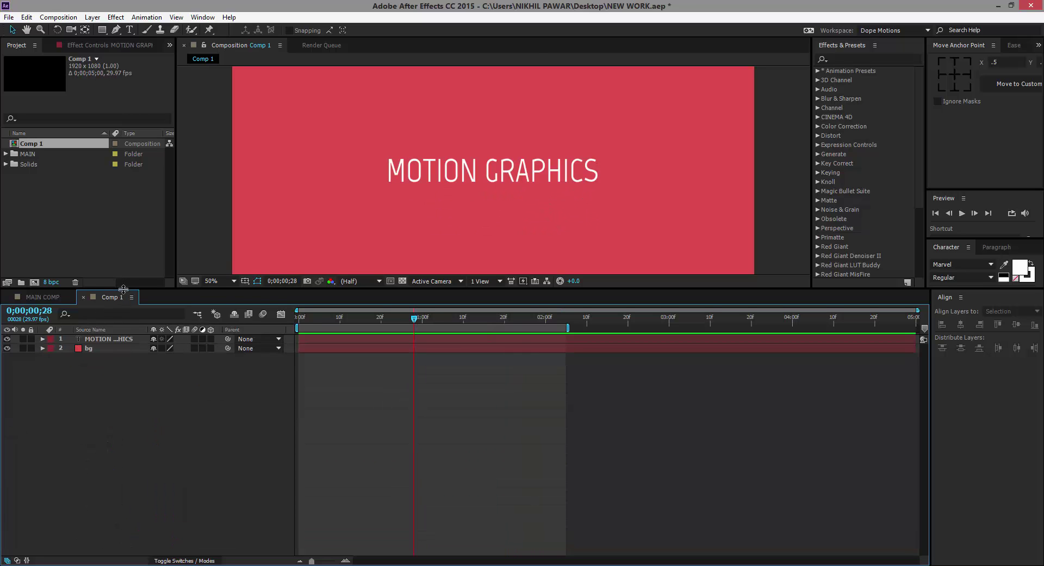
pyautogui.moveTo(124, 289); pyautogui.dragTo(123, 371)
pyautogui.click(93, 421)
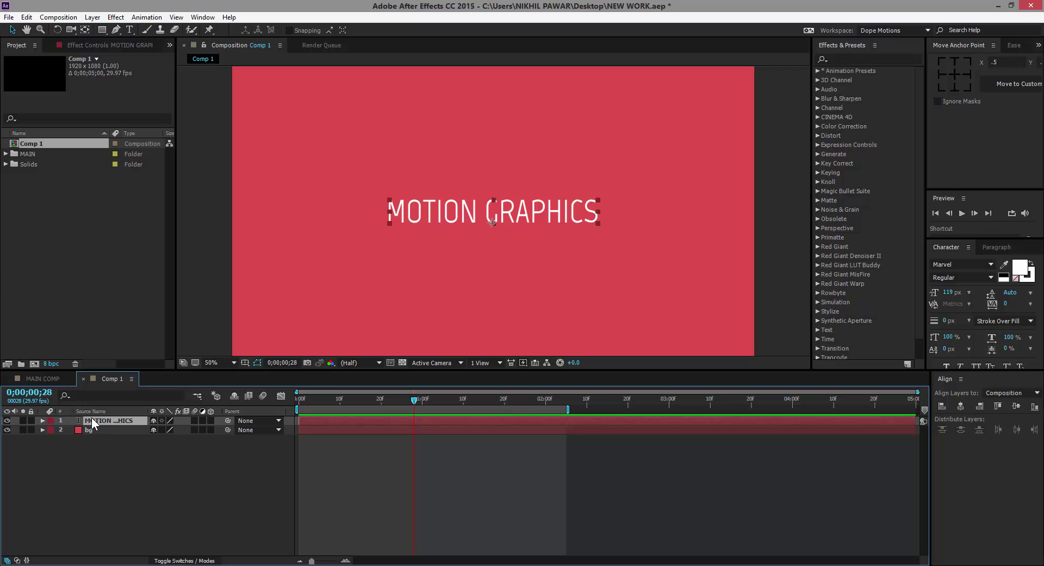
pyautogui.rightClick(93, 419)
pyautogui.click(223, 466)
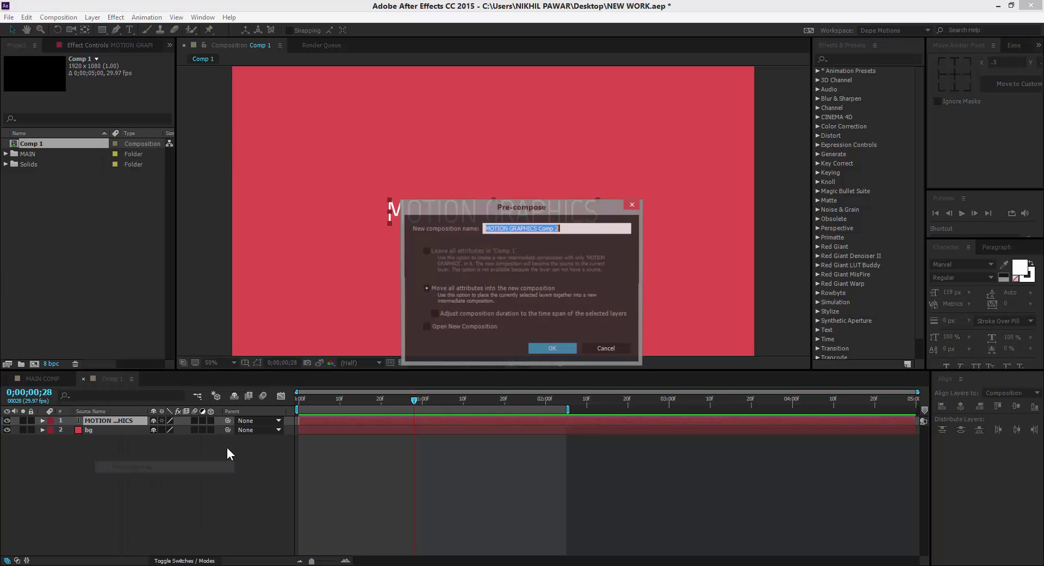
pyautogui.write('TEXT 01')
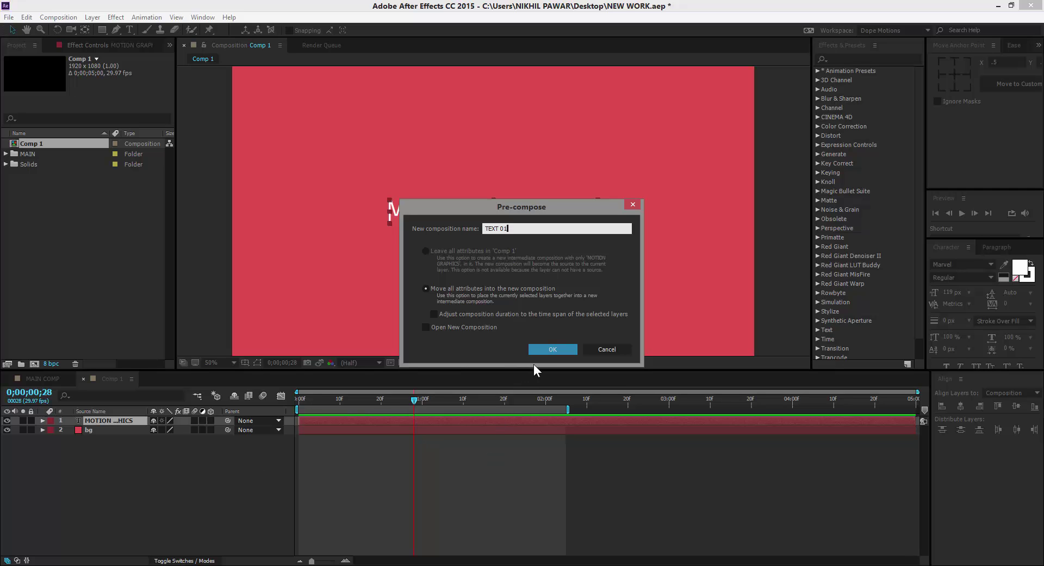
pyautogui.click(541, 349)
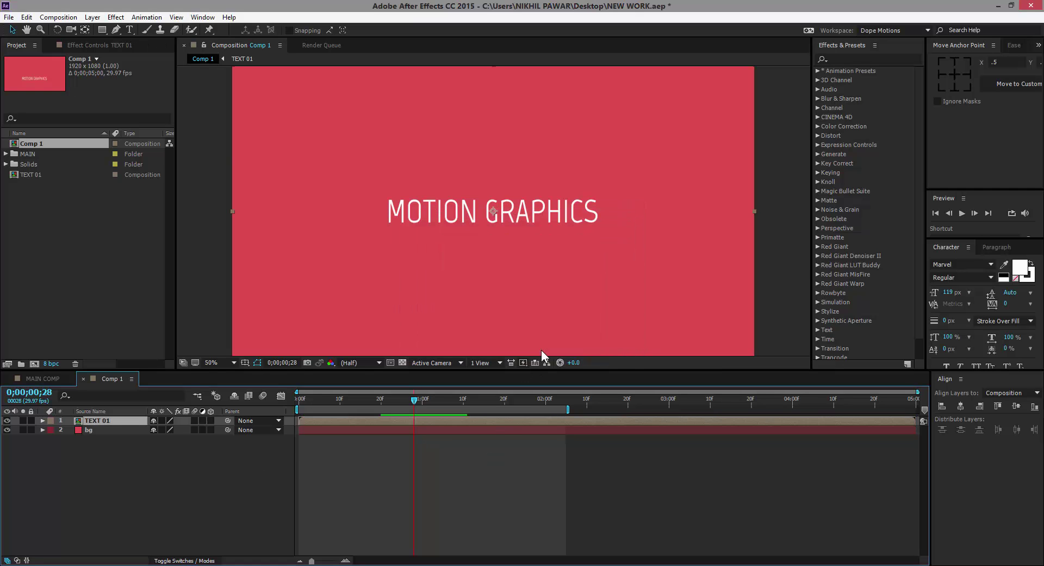
# Step: Open TEXT 01 and change its composition height to 160, making it 1920×160
pyautogui.doubleClick(121, 419)
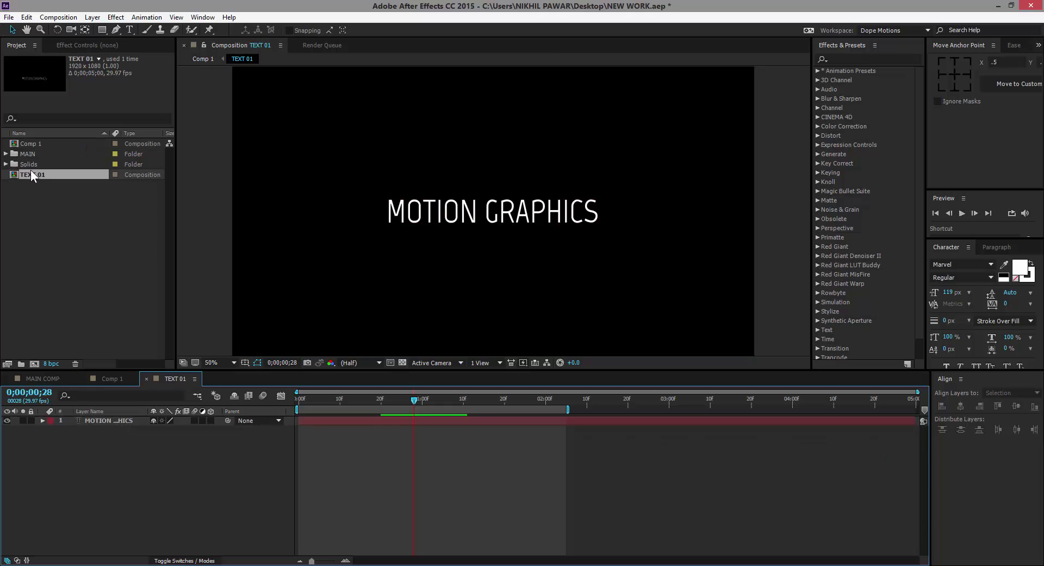
pyautogui.click(31, 172)
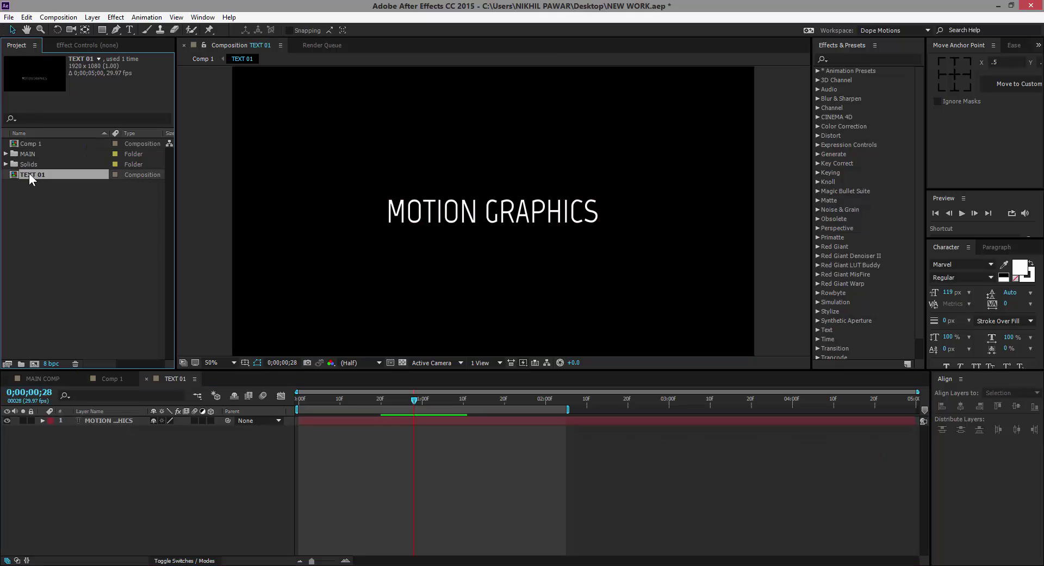
pyautogui.rightClick(28, 173)
pyautogui.click(74, 180)
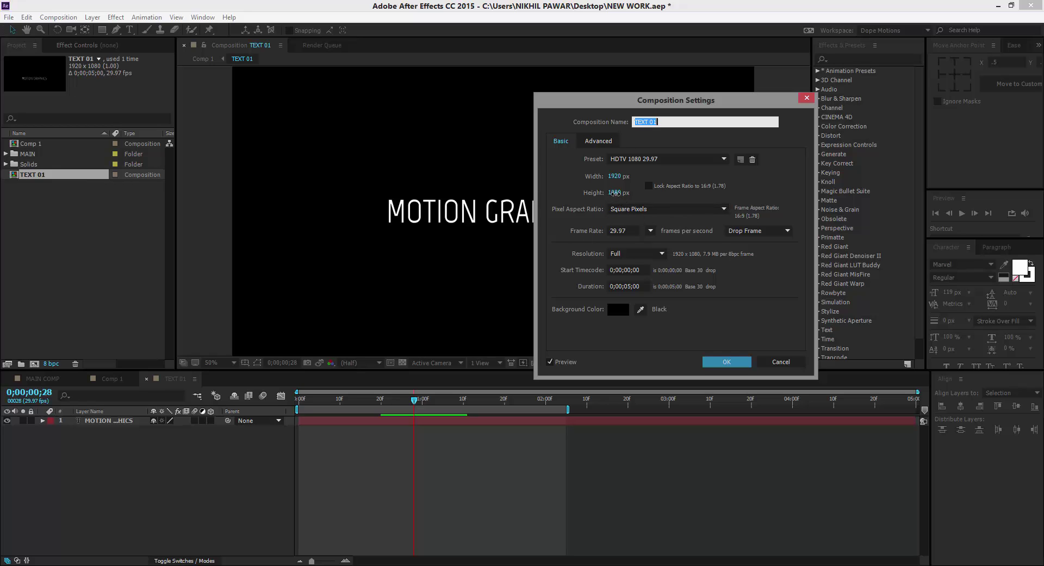
pyautogui.click(615, 193)
pyautogui.write('160')
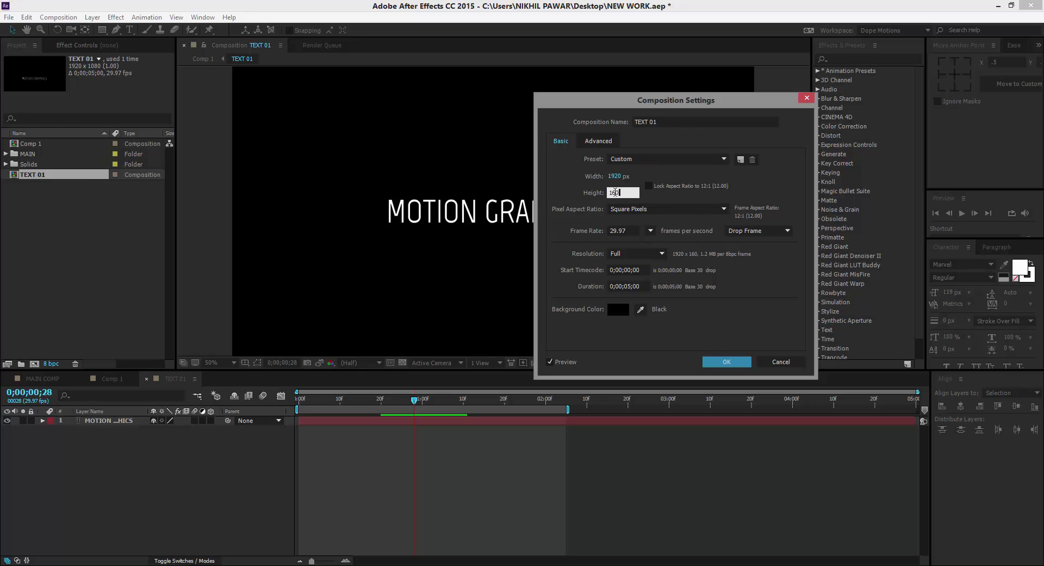
pyautogui.press('Tab')
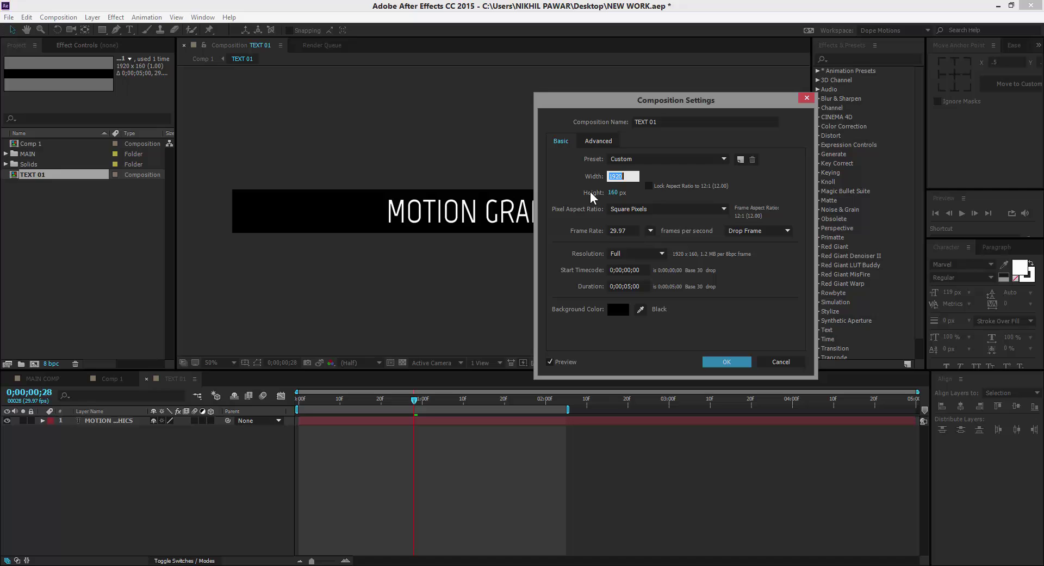
pyautogui.click(729, 364)
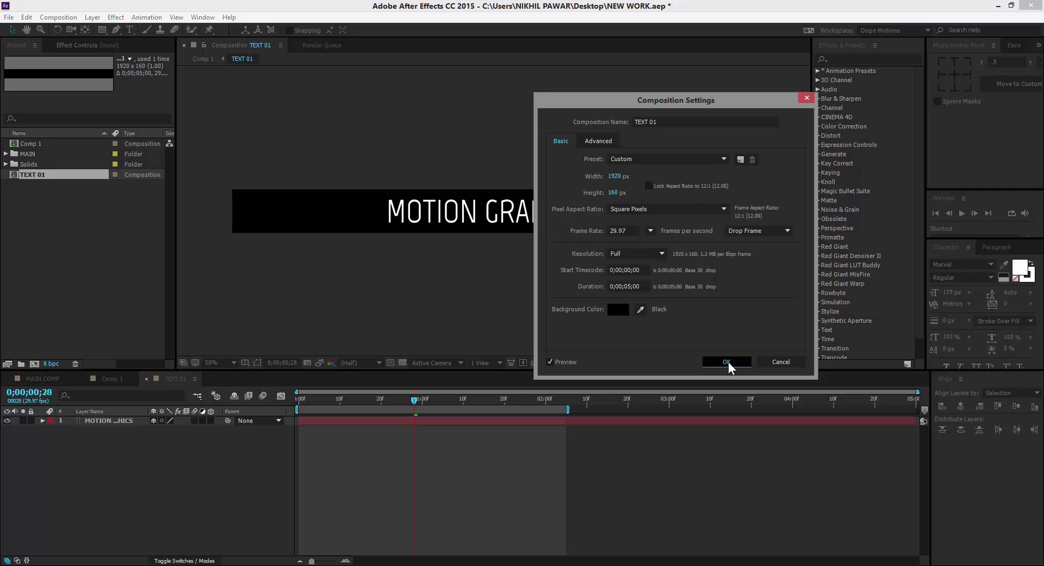
# Step: Turn on the text layer's motion blur and the composition's motion blur in TEXT 01
pyautogui.press('space')
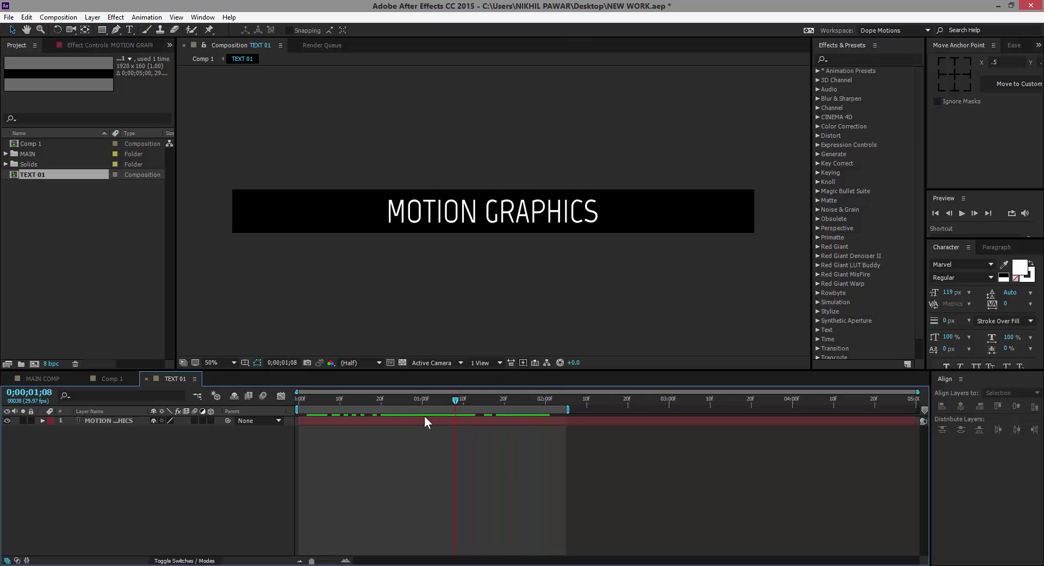
pyautogui.click(195, 421)
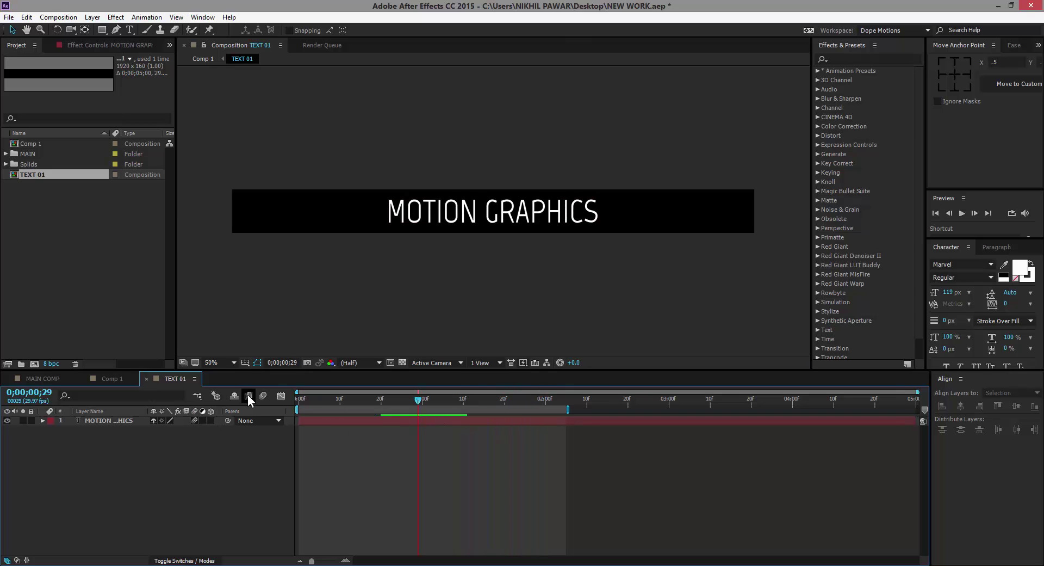
pyautogui.click(263, 396)
pyautogui.moveTo(417, 402); pyautogui.dragTo(330, 402)
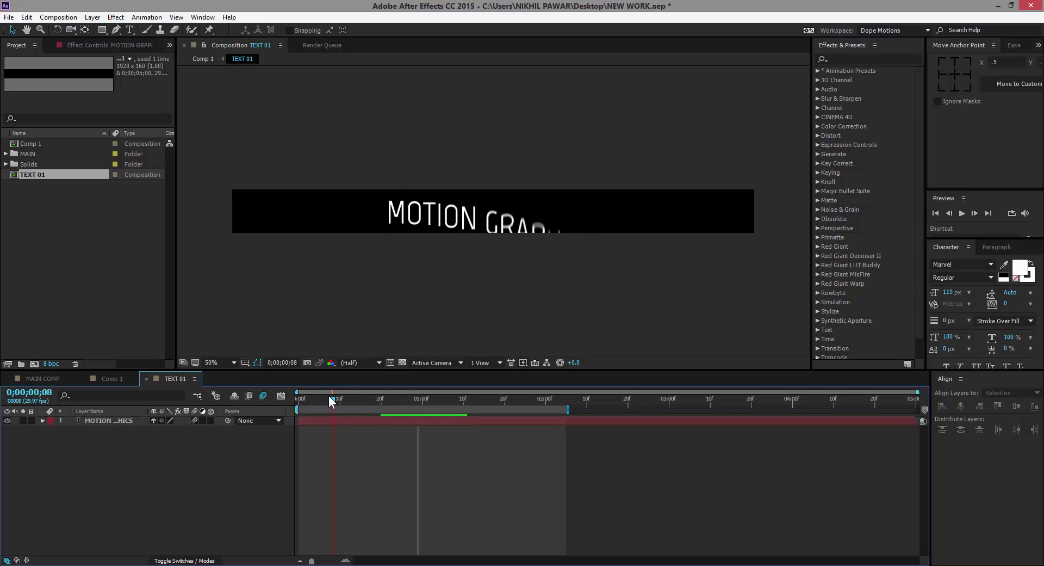
# Step: Return to Comp 1 and preview the motion-blurred title animation
pyautogui.click(111, 379)
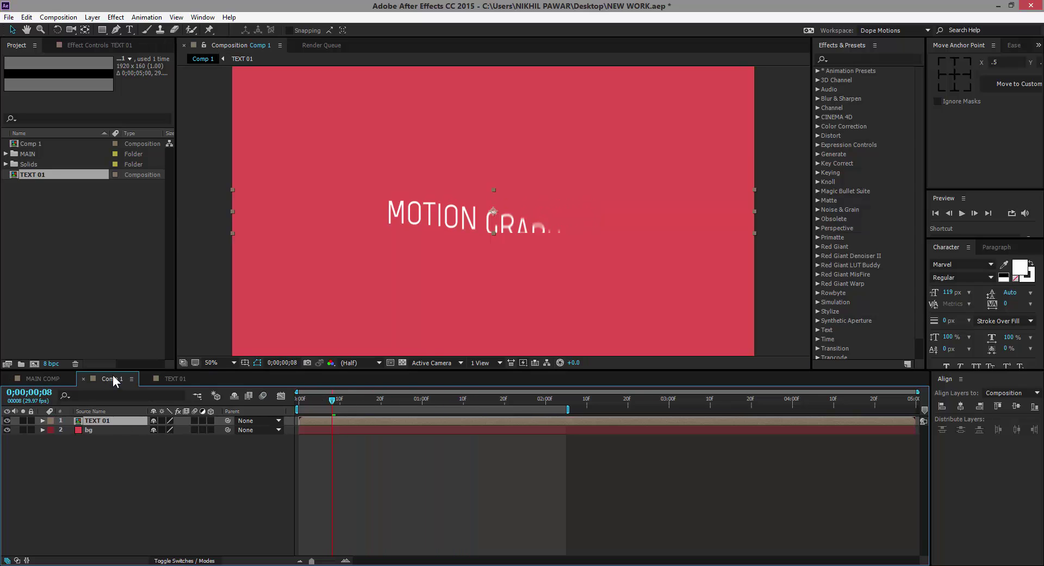
pyautogui.moveTo(334, 400); pyautogui.dragTo(550, 403)
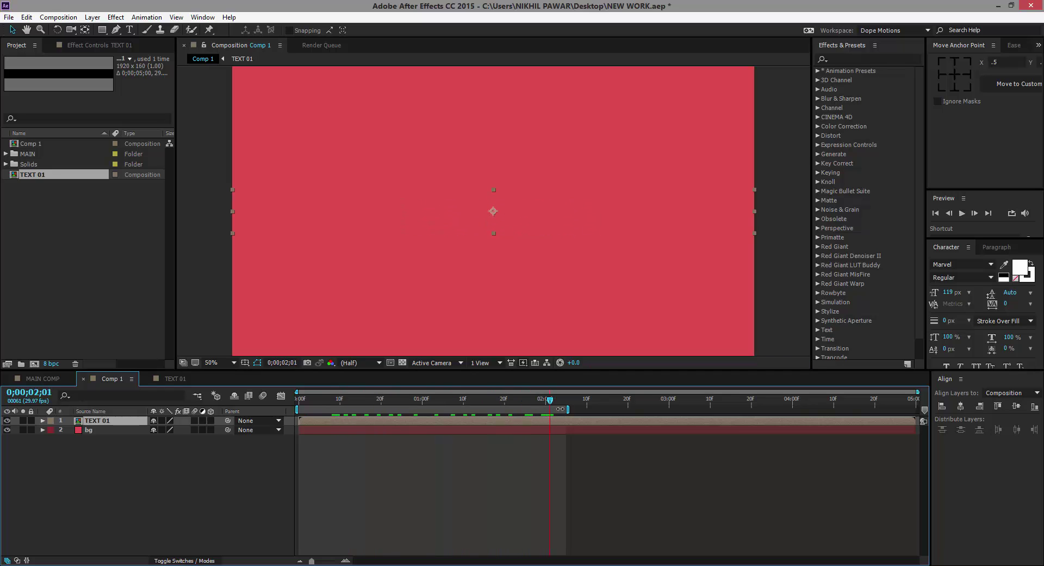
pyautogui.press('space')
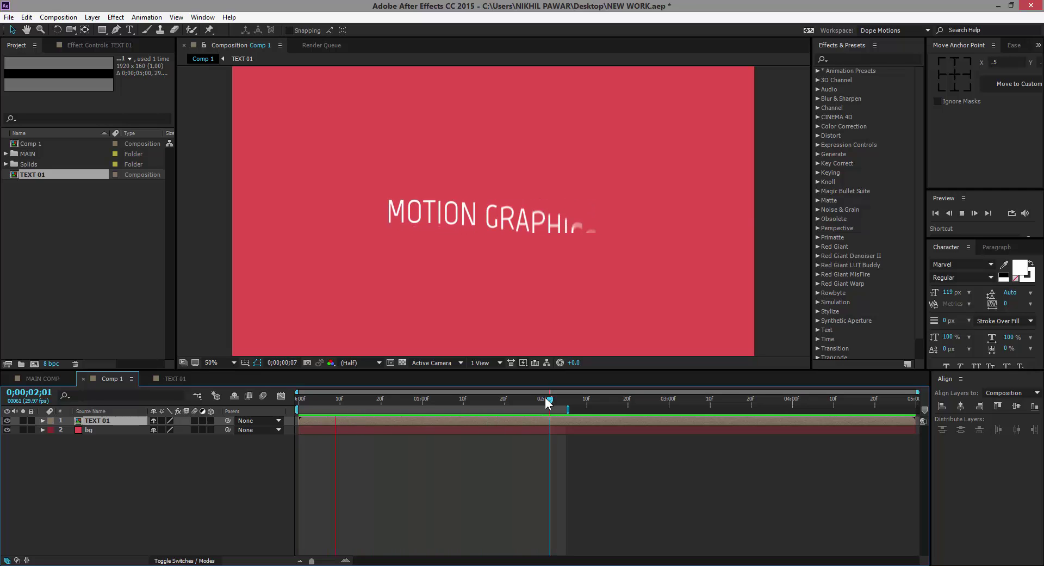
pyautogui.click(356, 397)
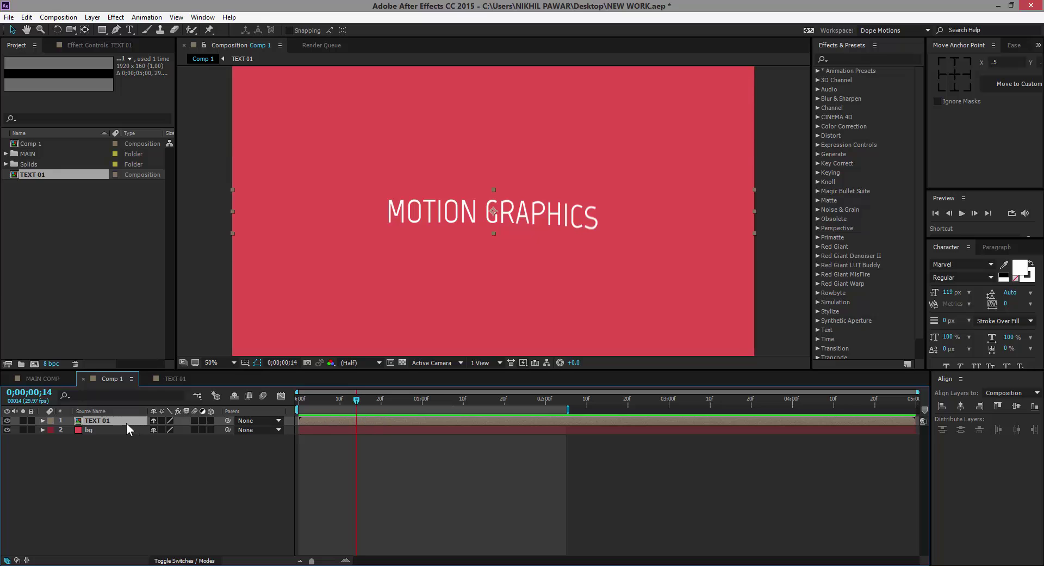
# Step: Select the text layer in TEXT 01, then the TEXT 01 layer in Comp 1
pyautogui.click(157, 380)
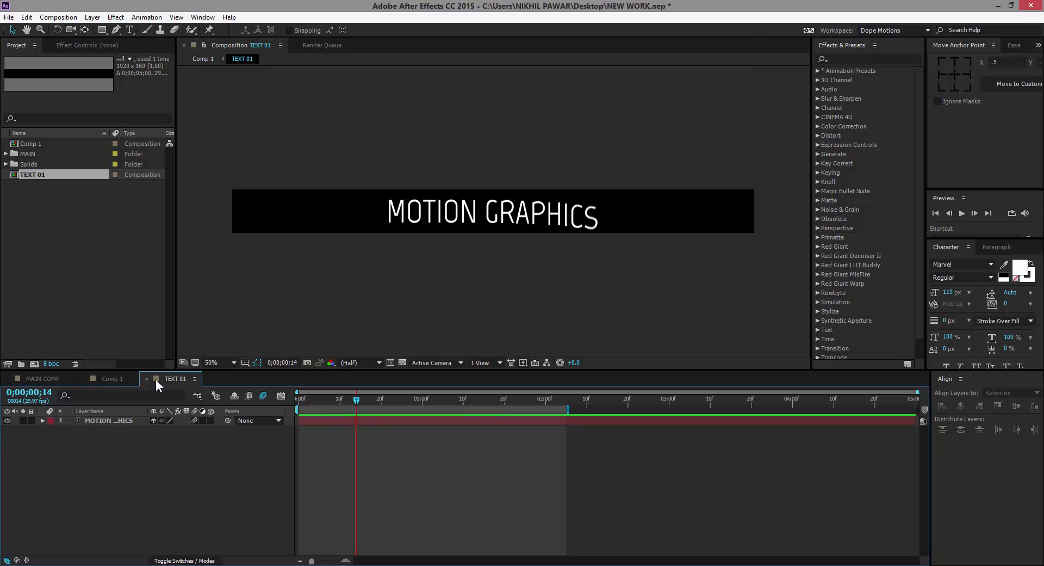
pyautogui.click(108, 420)
pyautogui.click(112, 379)
pyautogui.click(108, 420)
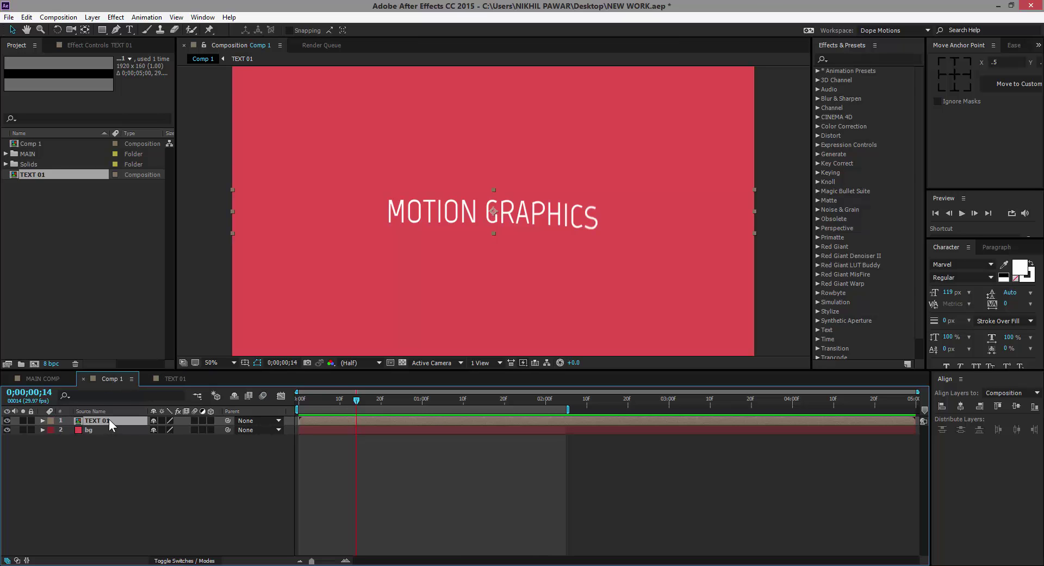
# Step: Duplicate the TEXT 01 layer and make the lower copy a 3D layer
pyautogui.hotkey('ctrl', 'd')
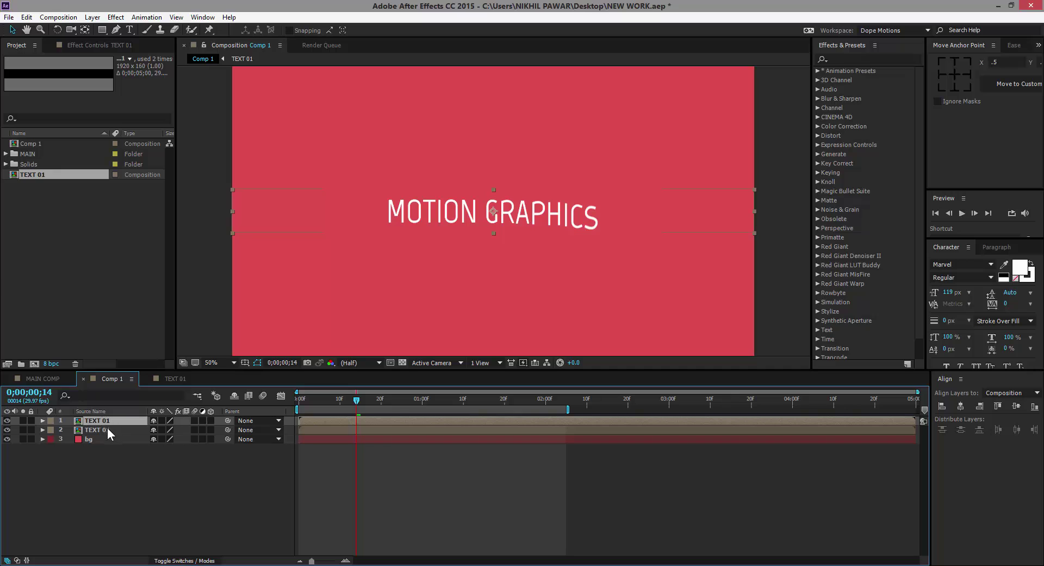
pyautogui.click(107, 429)
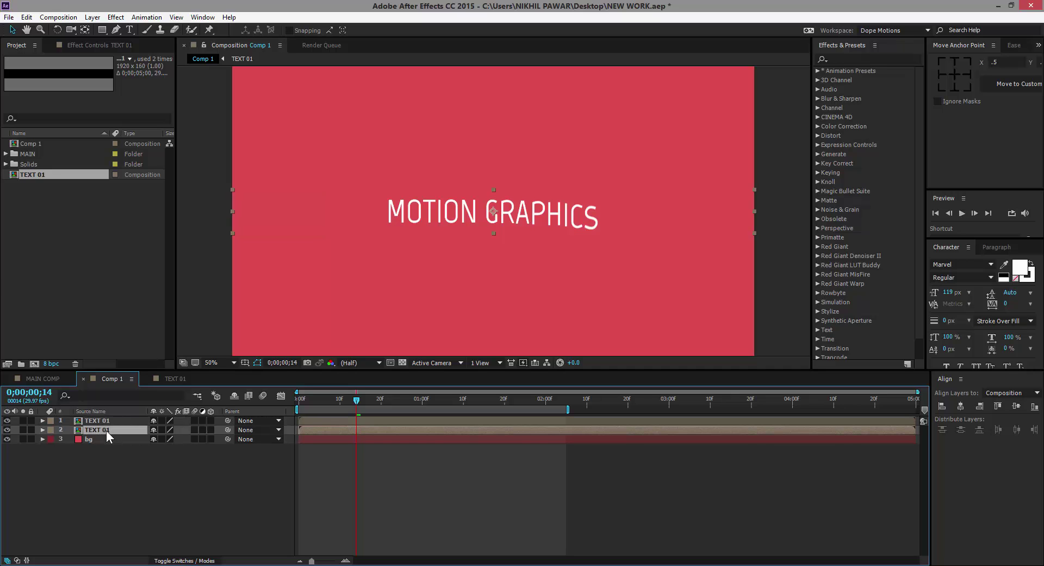
pyautogui.click(211, 430)
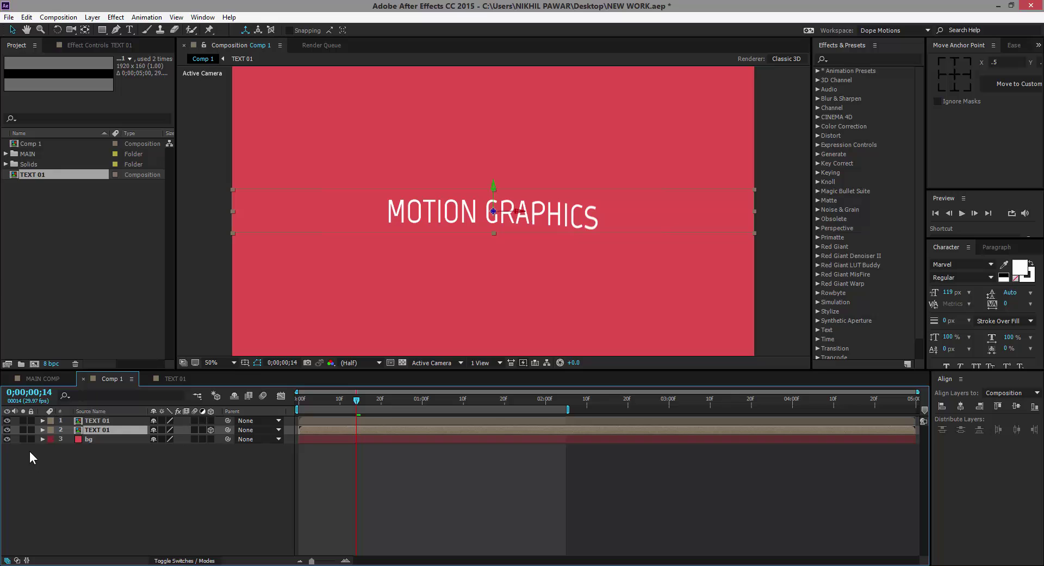
# Step: Set the duplicate's X Rotation to 180° so the text is flipped upside down
pyautogui.press('r')
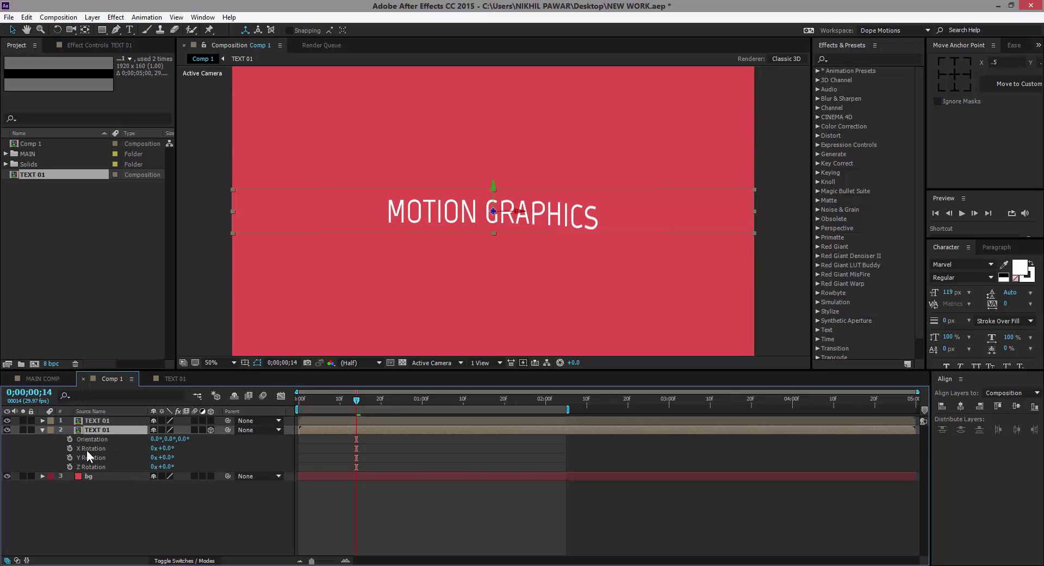
pyautogui.click(166, 449)
pyautogui.click(170, 505)
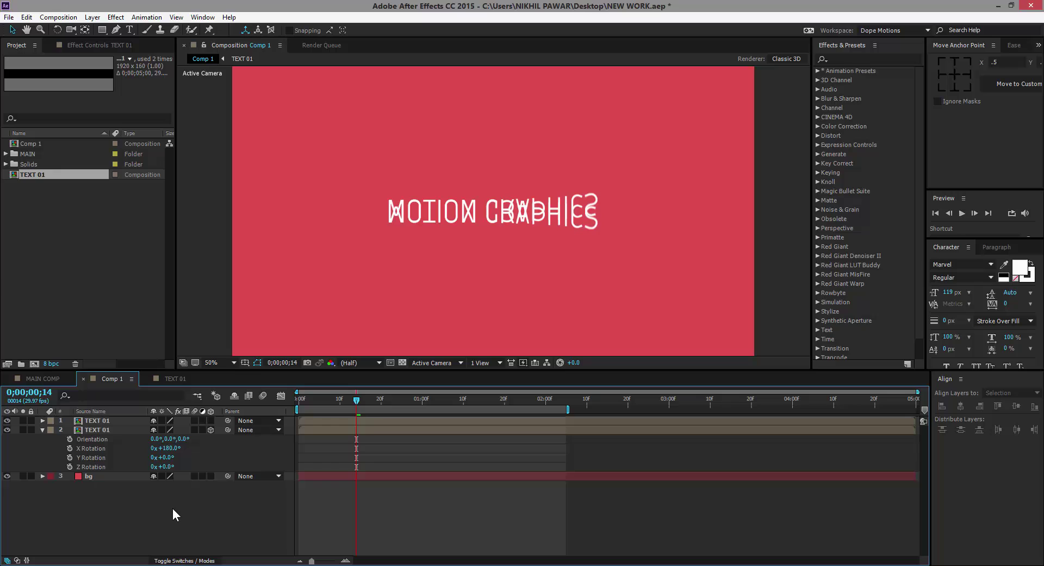
pyautogui.click(167, 448)
pyautogui.click(158, 512)
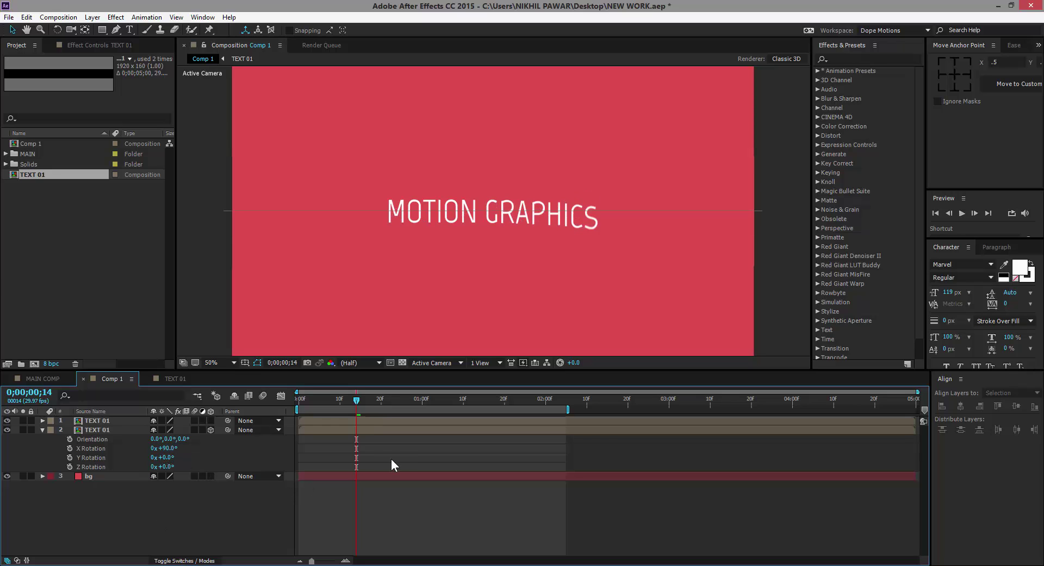
pyautogui.moveTo(365, 403); pyautogui.dragTo(427, 399)
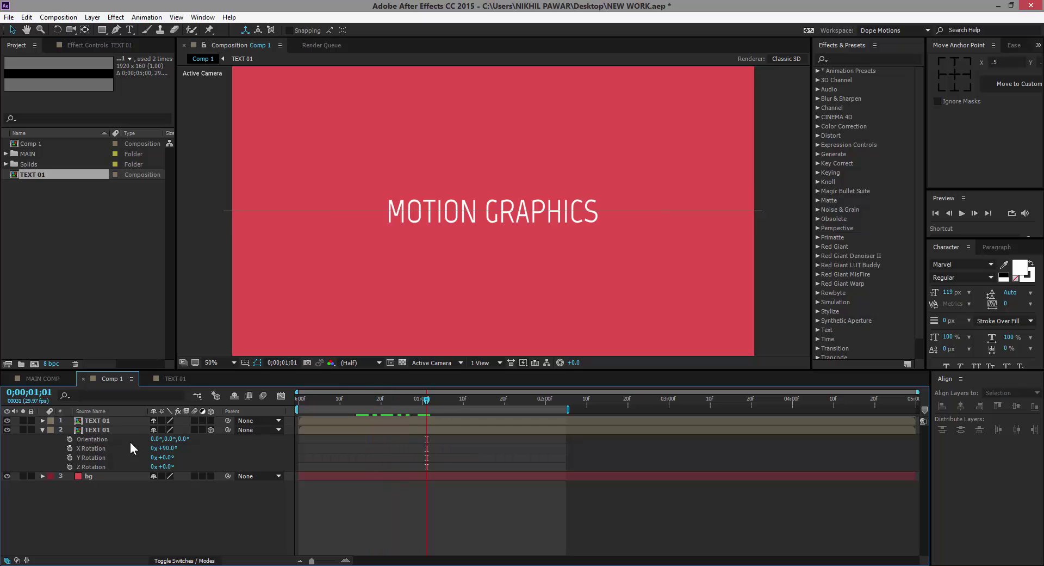
pyautogui.moveTo(171, 449)
pyautogui.mouseDown()
pyautogui.moveTo(213, 455)
pyautogui.moveTo(169, 448)
pyautogui.mouseUp()
pyautogui.click(169, 447)
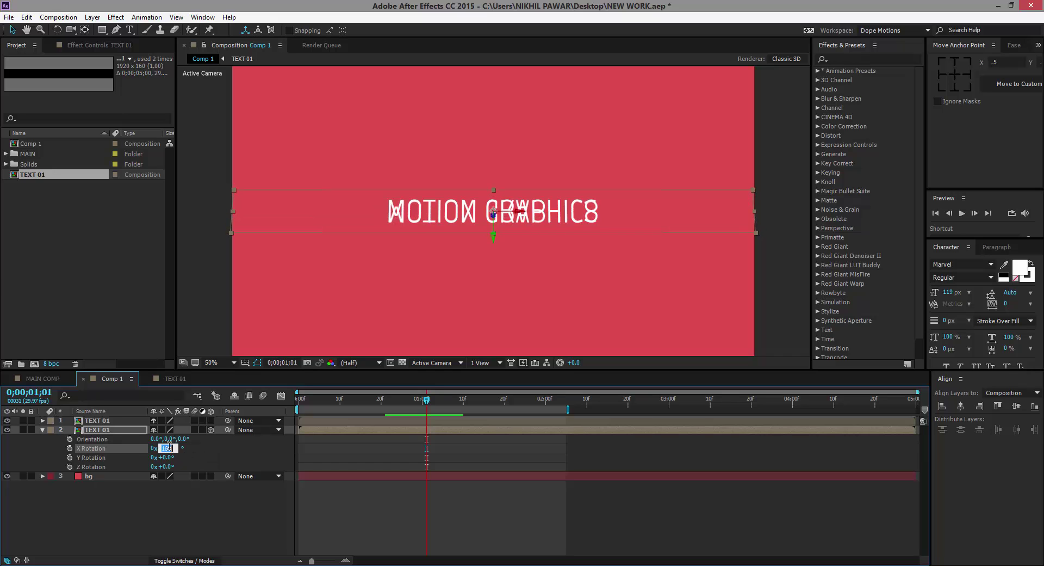
pyautogui.click(136, 530)
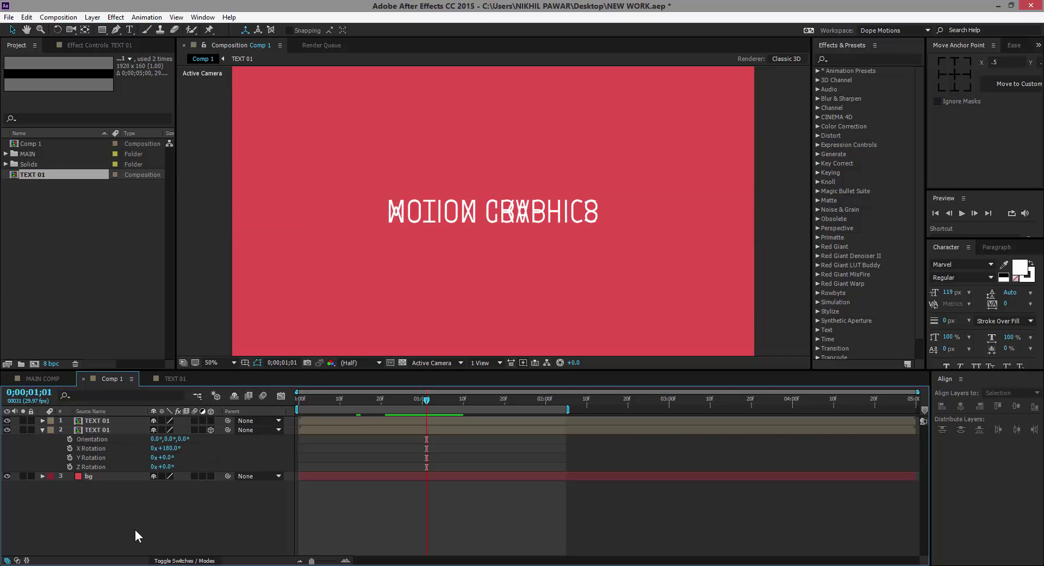
# Step: Drag the flipped copy down so it sits just below the original title
pyautogui.click(96, 429)
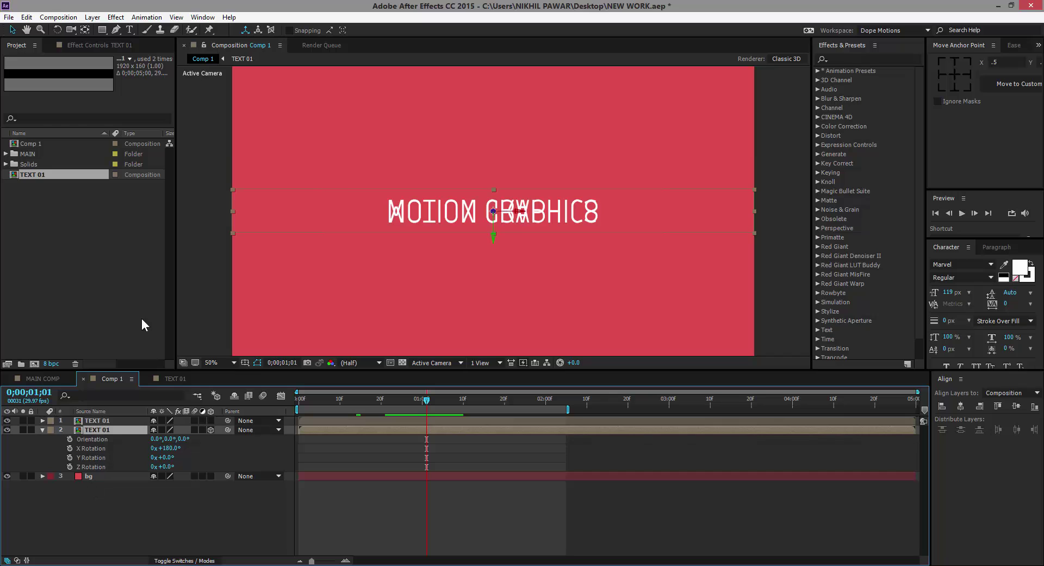
pyautogui.moveTo(494, 237); pyautogui.dragTo(495, 266)
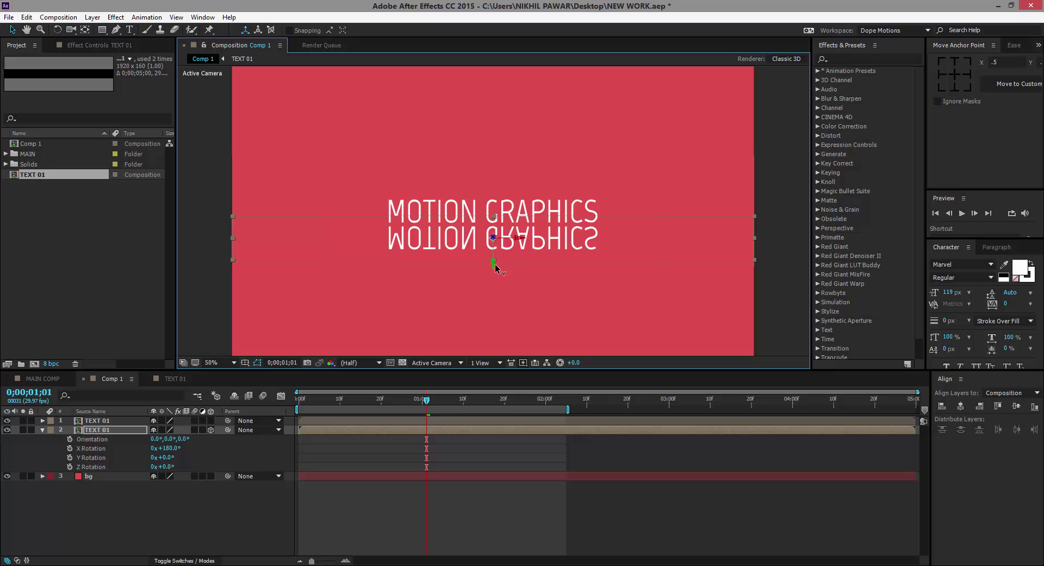
pyautogui.moveTo(427, 400); pyautogui.dragTo(356, 403)
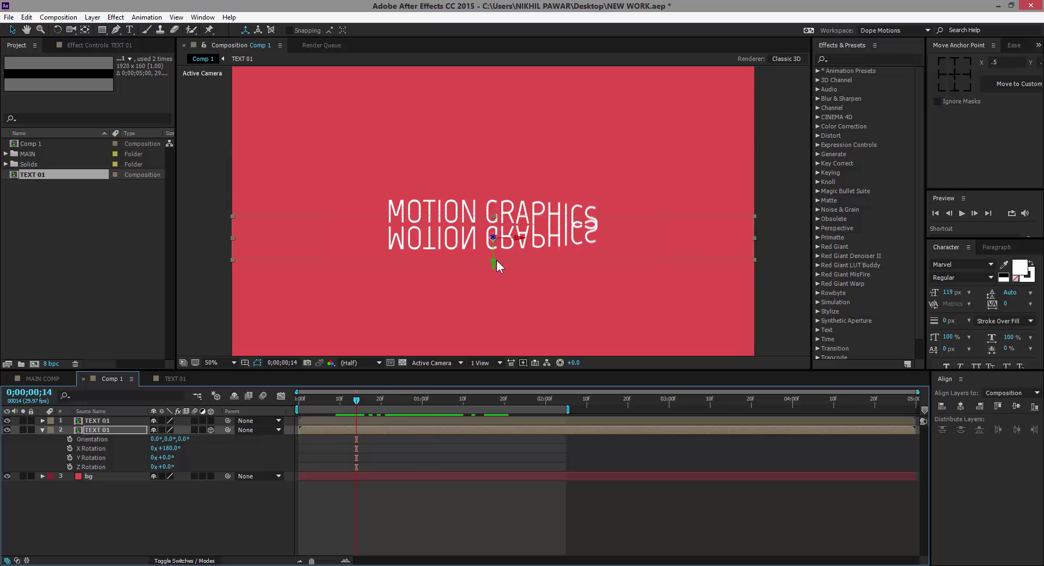
# Step: Zoom in and drag the mirrored text down under the MOTION GRAPHICS title
pyautogui.press('/')
pyautogui.moveTo(493, 321); pyautogui.dragTo(493, 337)
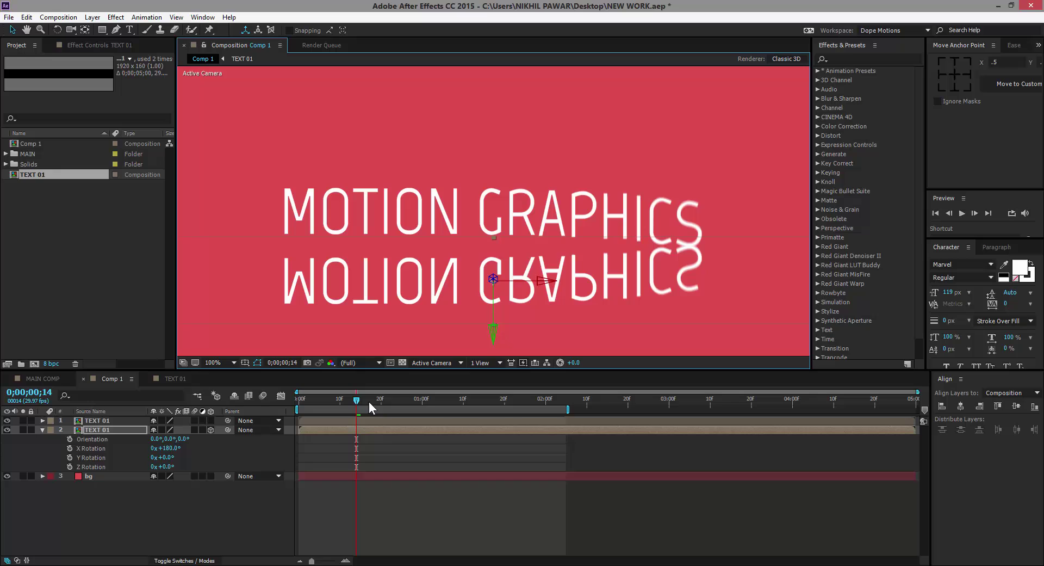
pyautogui.moveTo(360, 397); pyautogui.dragTo(356, 398)
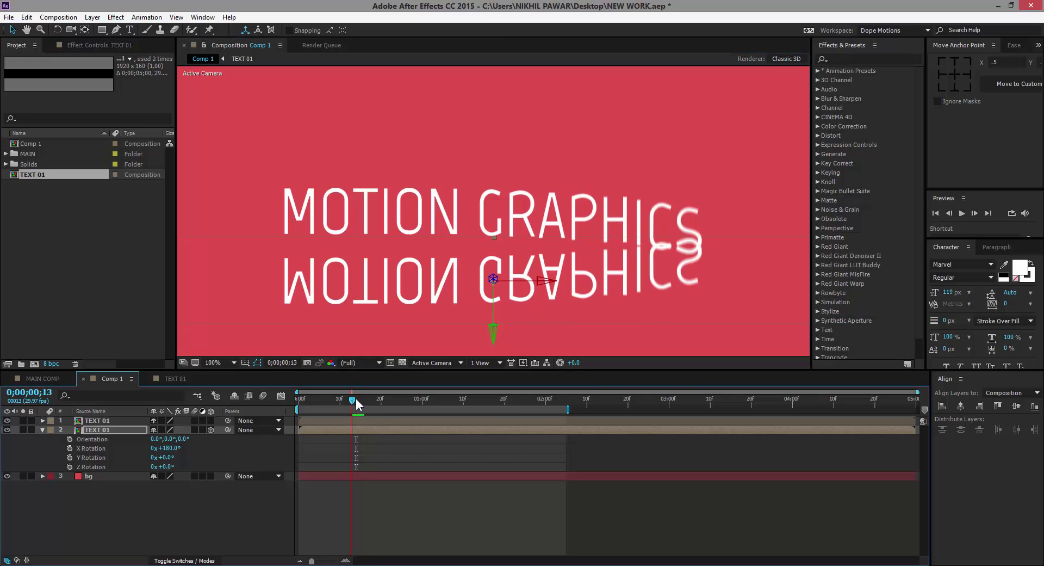
pyautogui.moveTo(633, 237); pyautogui.dragTo(623, 186)
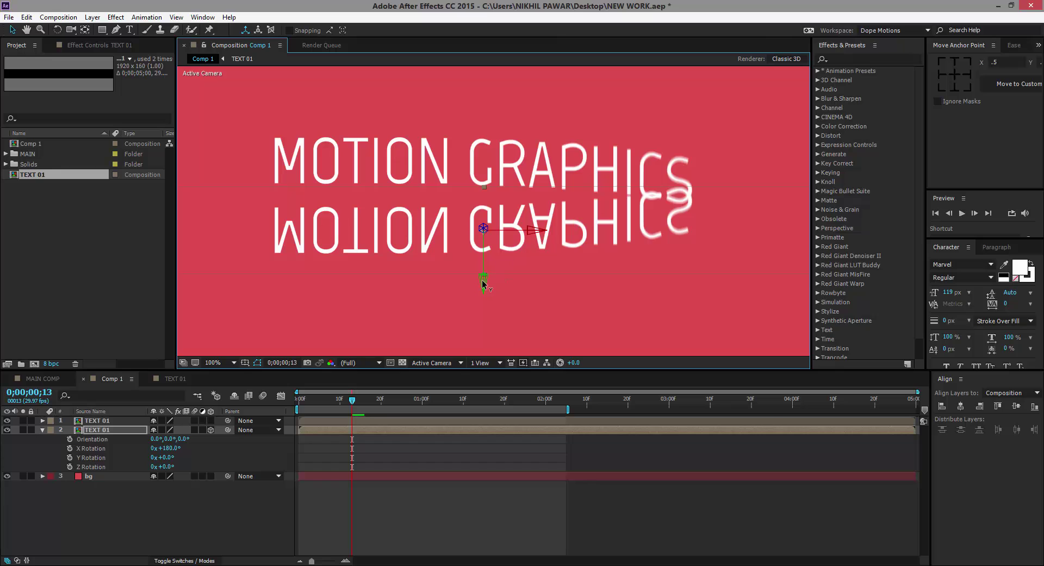
pyautogui.moveTo(482, 279); pyautogui.dragTo(482, 295)
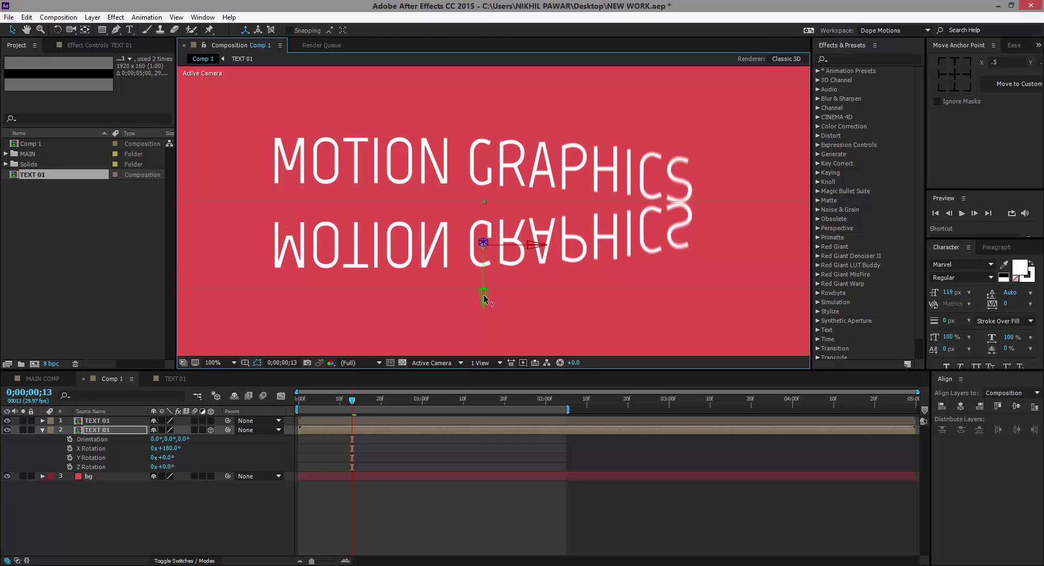
pyautogui.moveTo(351, 402)
pyautogui.mouseDown()
pyautogui.moveTo(322, 402)
pyautogui.moveTo(335, 402)
pyautogui.mouseUp()
# Step: Nudge the reflection a few pixels lower and scrub forward to check the animation
pyautogui.moveTo(484, 295); pyautogui.dragTo(485, 302)
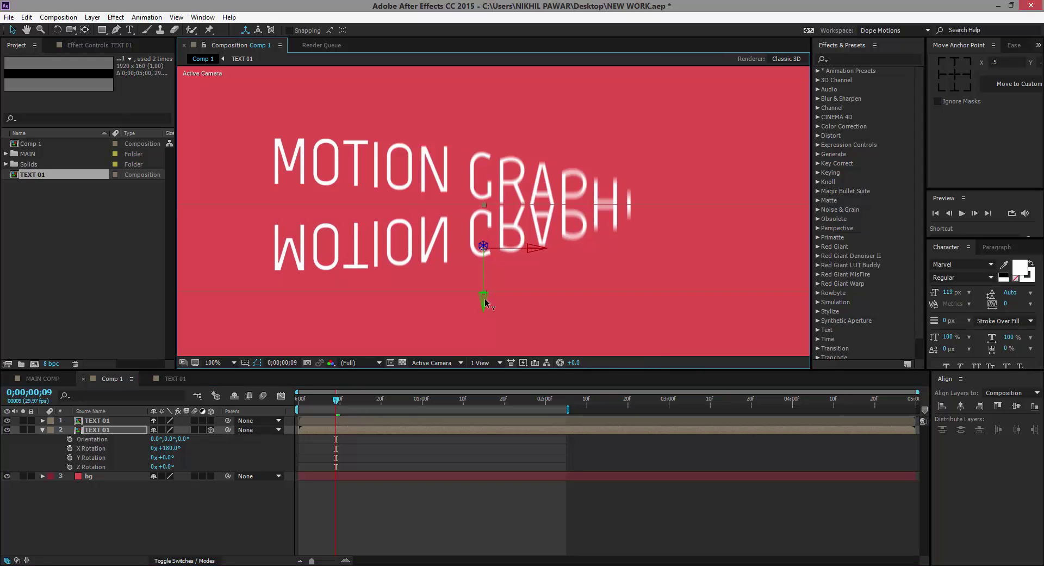
pyautogui.click(452, 490)
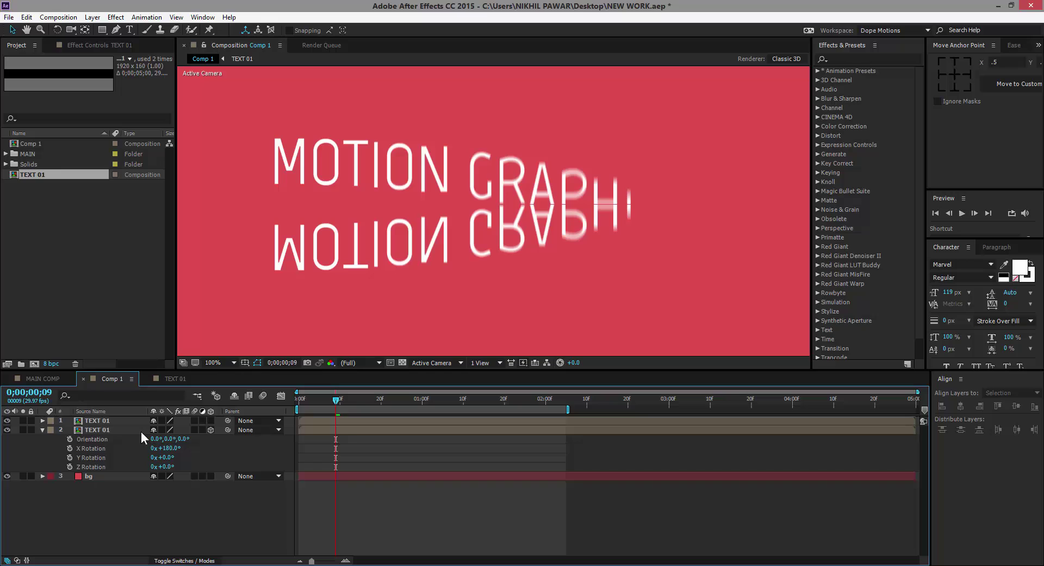
pyautogui.click(100, 430)
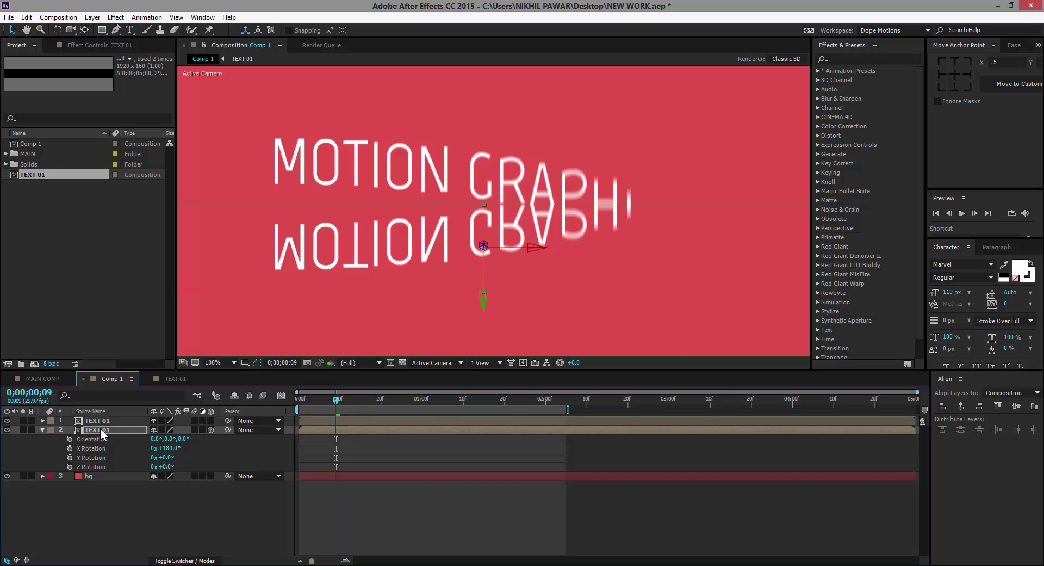
pyautogui.click(188, 496)
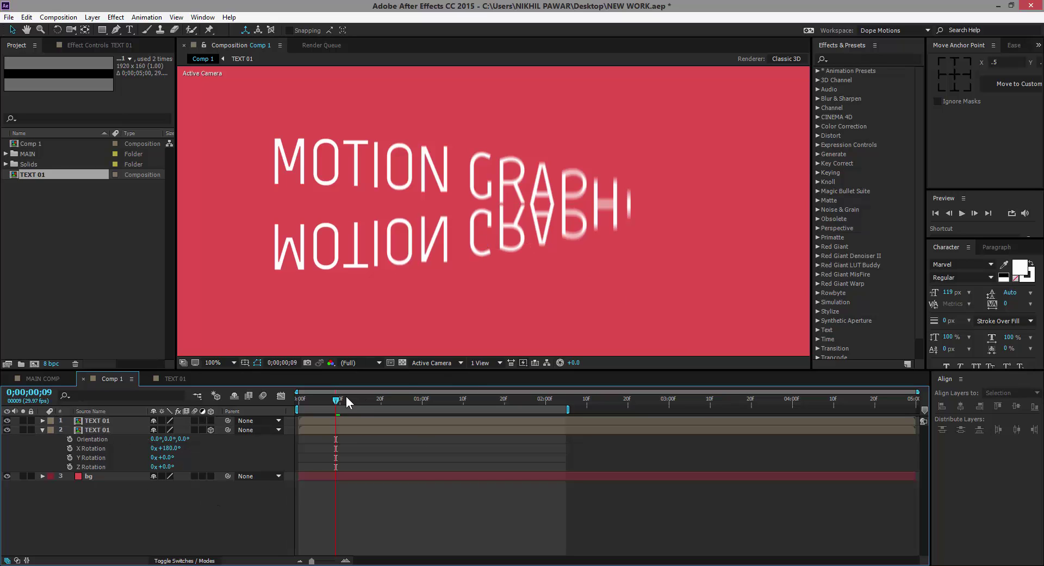
pyautogui.moveTo(338, 397); pyautogui.dragTo(394, 405)
pyautogui.scroll(-2, 469, 244)
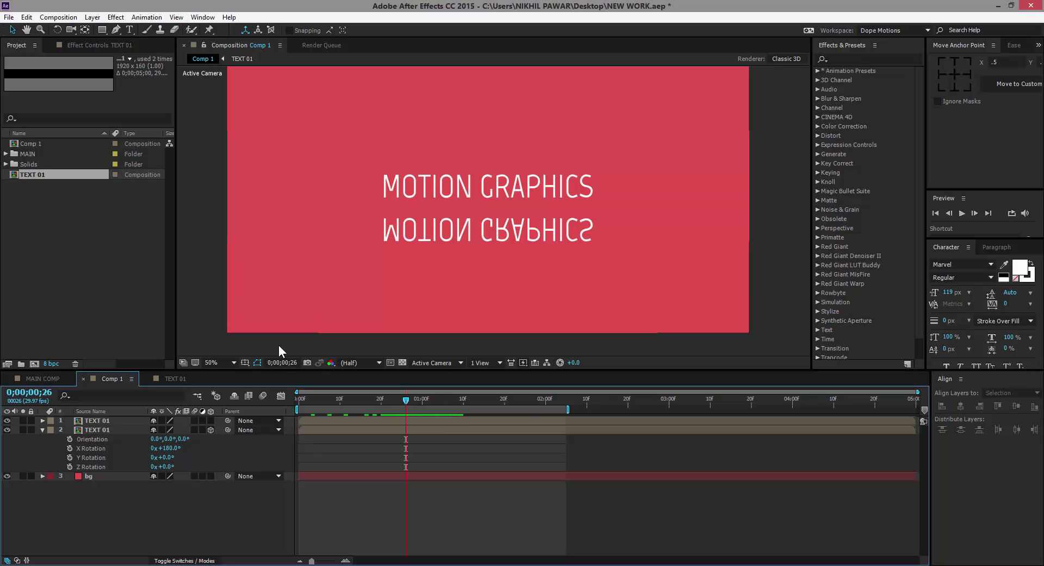
# Step: Draw a rectangular mask over the reflection layer and feather it by 50 px
pyautogui.click(42, 430)
pyautogui.click(94, 430)
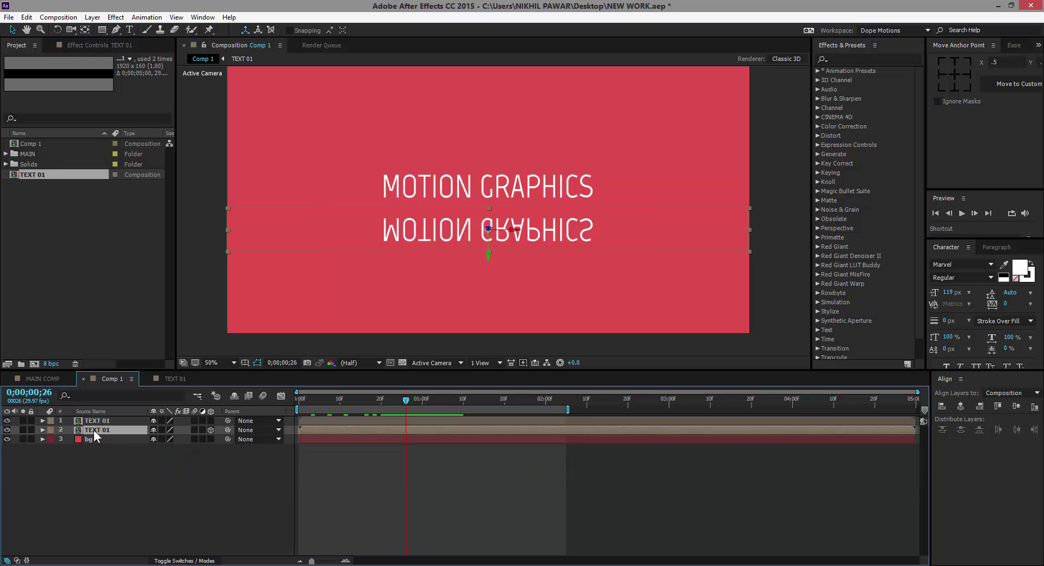
pyautogui.click(101, 30)
pyautogui.moveTo(362, 143); pyautogui.dragTo(615, 230)
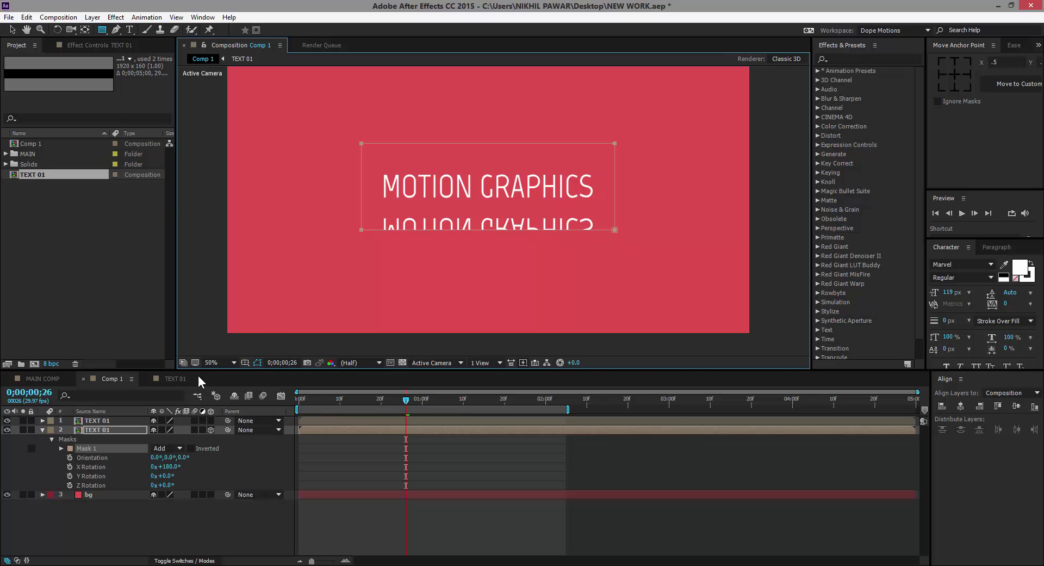
pyautogui.press('f')
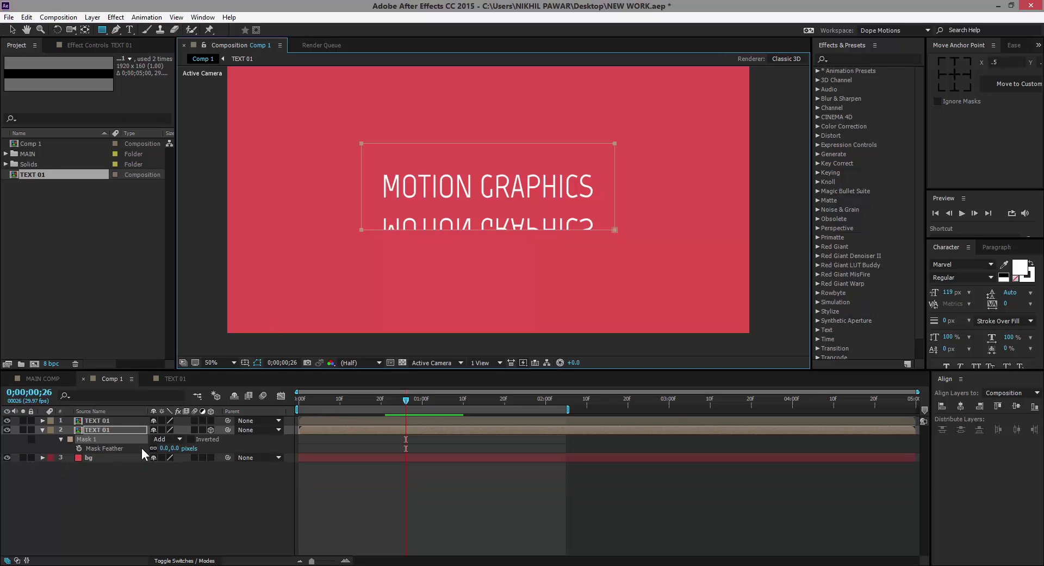
pyautogui.click(175, 449)
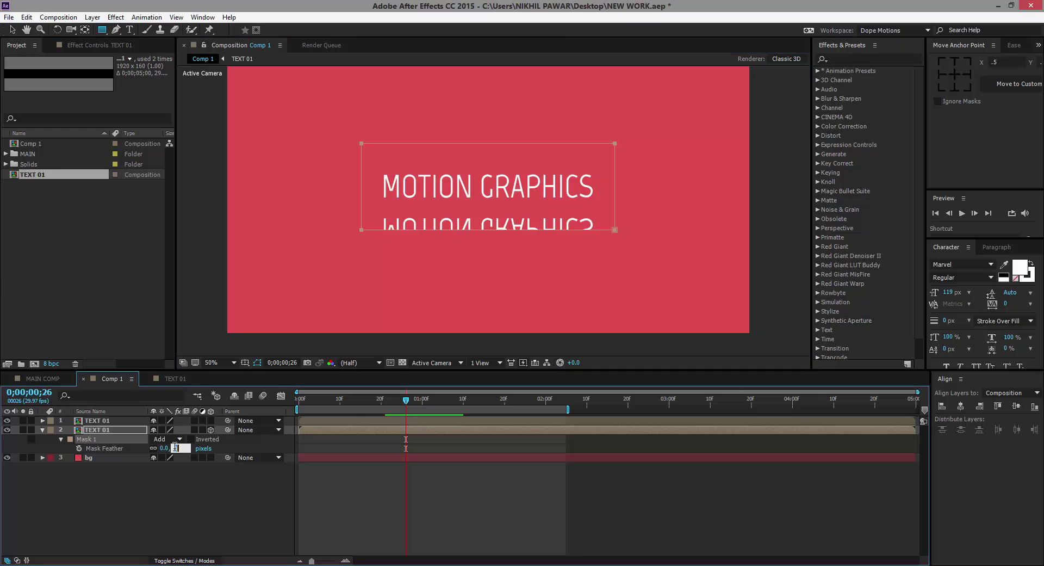
pyautogui.press('Return')
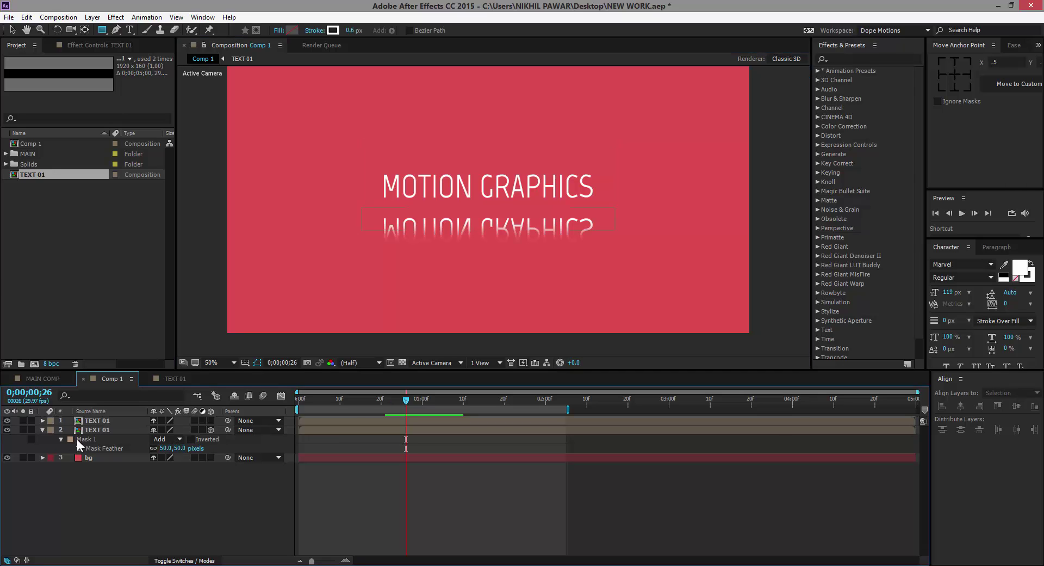
# Step: Fade the reflection layer to 10% opacity
pyautogui.click(93, 431)
pyautogui.press('t')
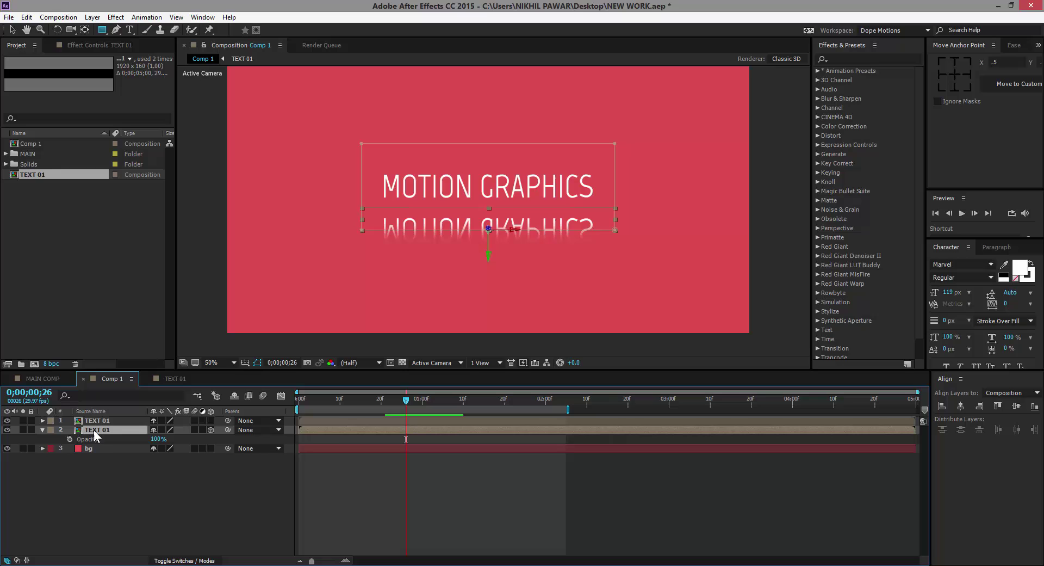
pyautogui.click(159, 438)
pyautogui.click(164, 479)
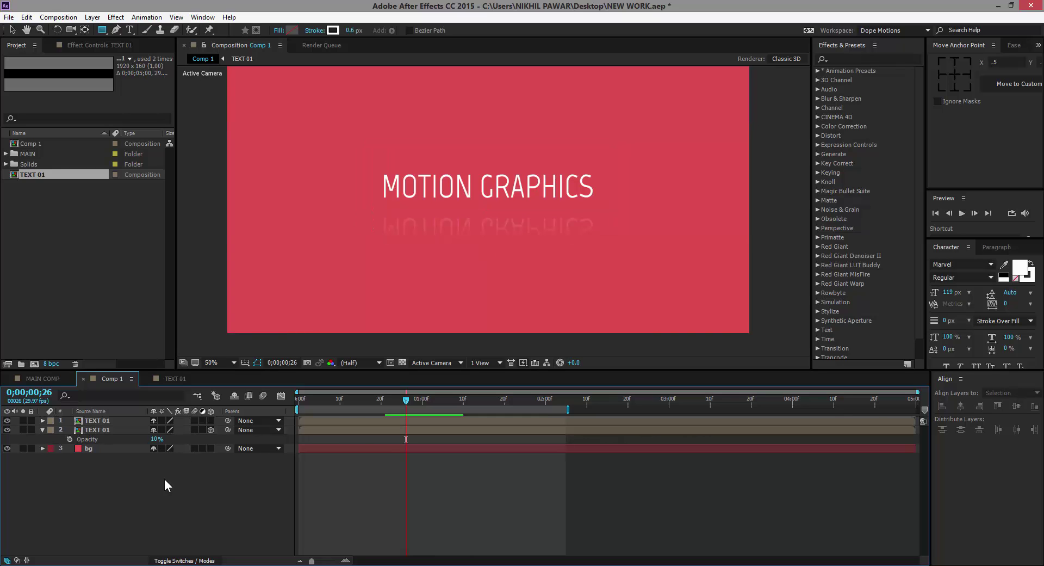
# Step: Preview the animation, then switch to the MAIN COMP composition
pyautogui.moveTo(432, 406); pyautogui.dragTo(500, 404)
pyautogui.press('space')
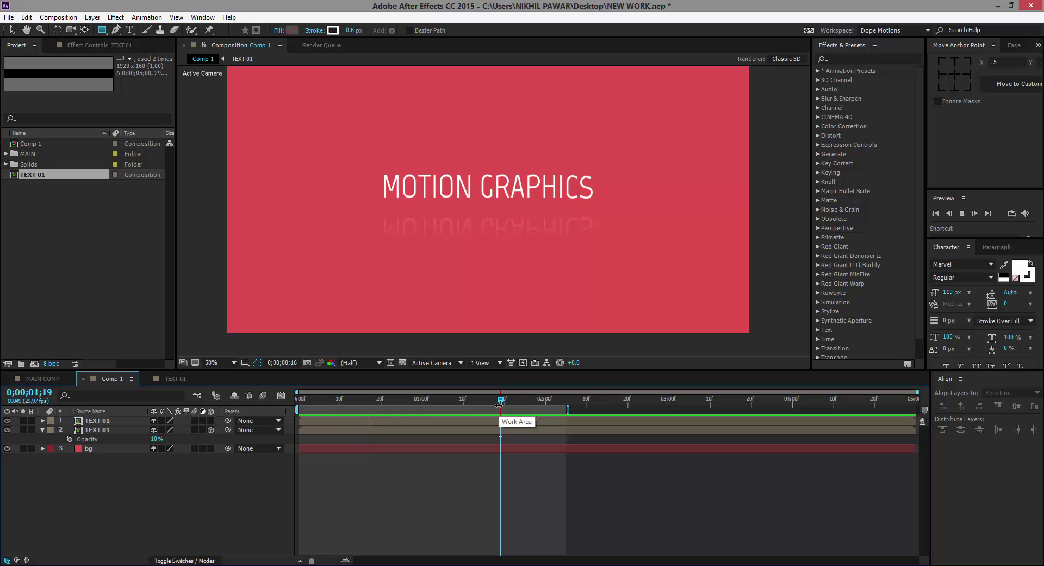
pyautogui.click(397, 400)
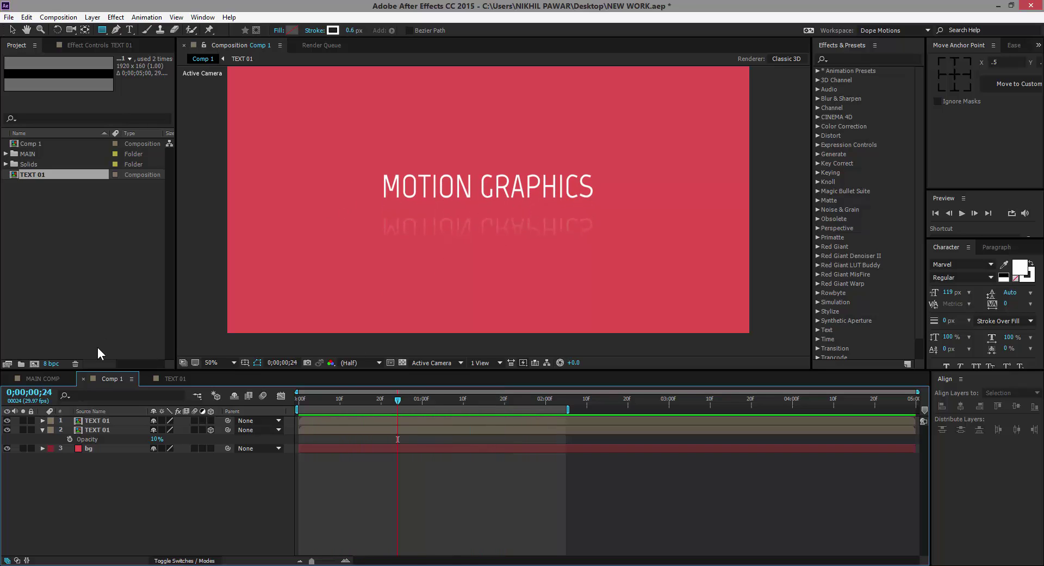
pyautogui.click(58, 378)
pyautogui.moveTo(440, 400); pyautogui.dragTo(758, 413)
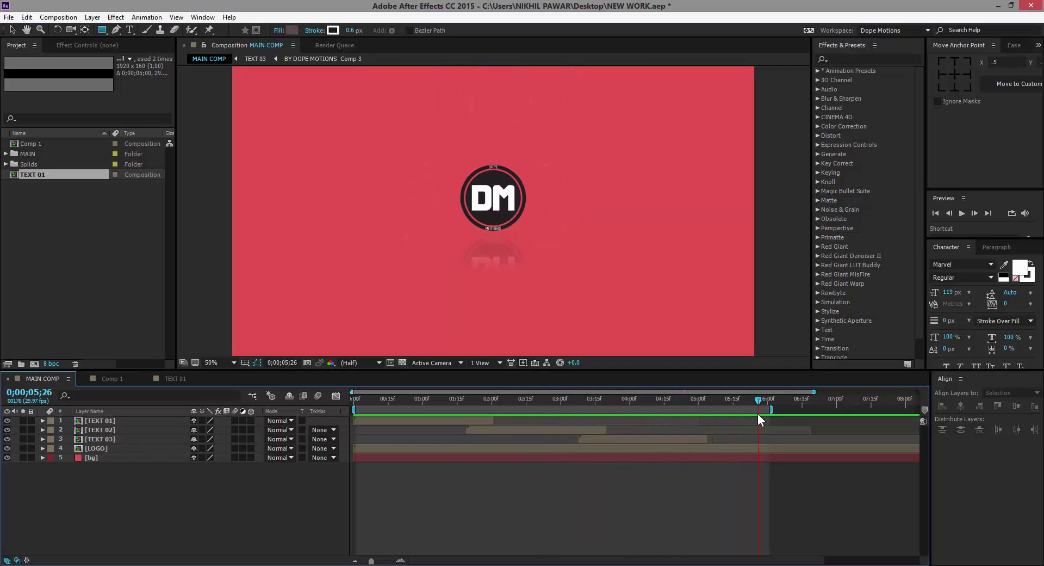